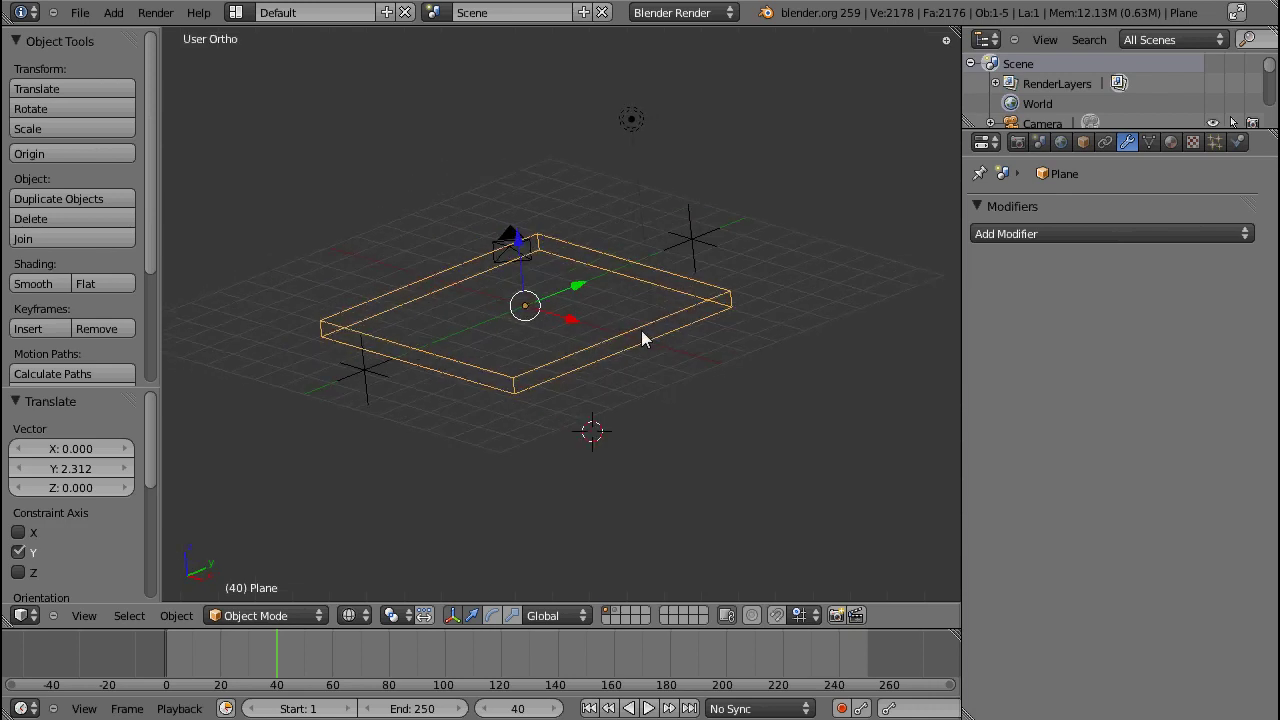
# Enter Edit Mode on the plane slab and enable proportional editing
pyautogui.rightClick(742, 218)
pyautogui.rightClick(677, 340)
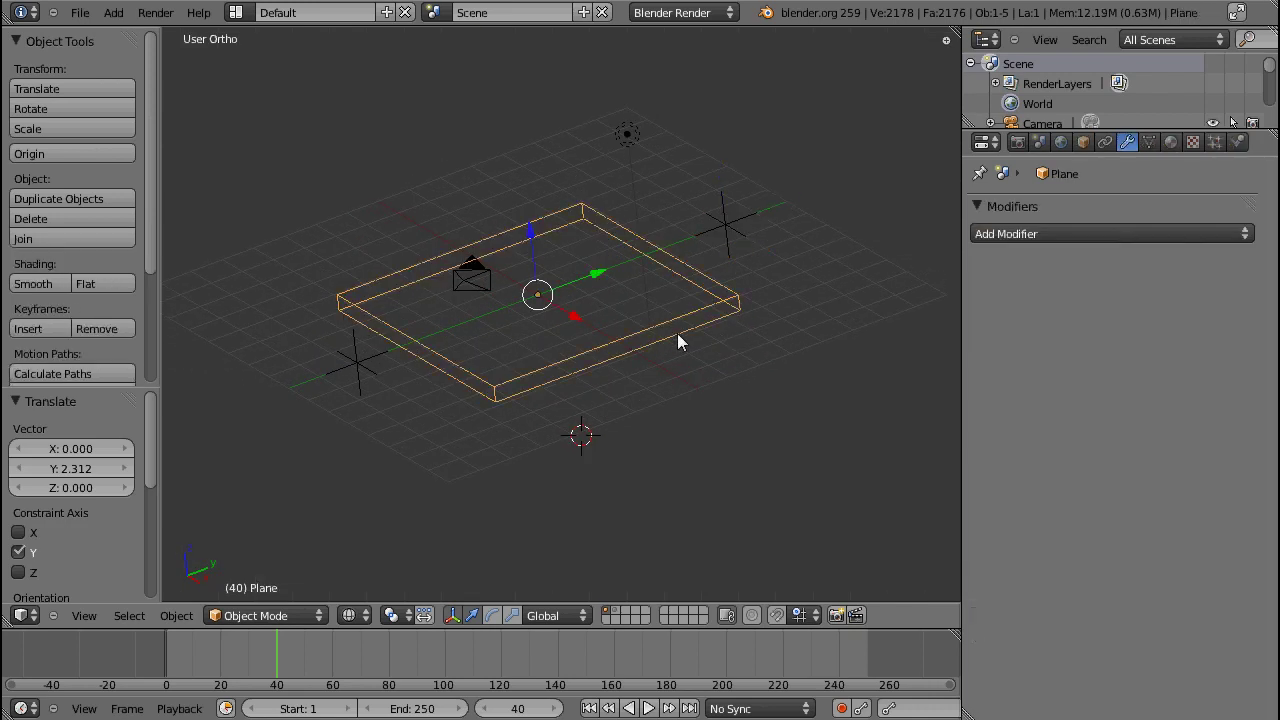
pyautogui.moveTo(809, 348); pyautogui.dragTo(761, 389, button='middle')
pyautogui.keyDown('shift'); pyautogui.moveTo(686, 294); pyautogui.dragTo(651, 347, button='middle'); pyautogui.keyUp('shift')
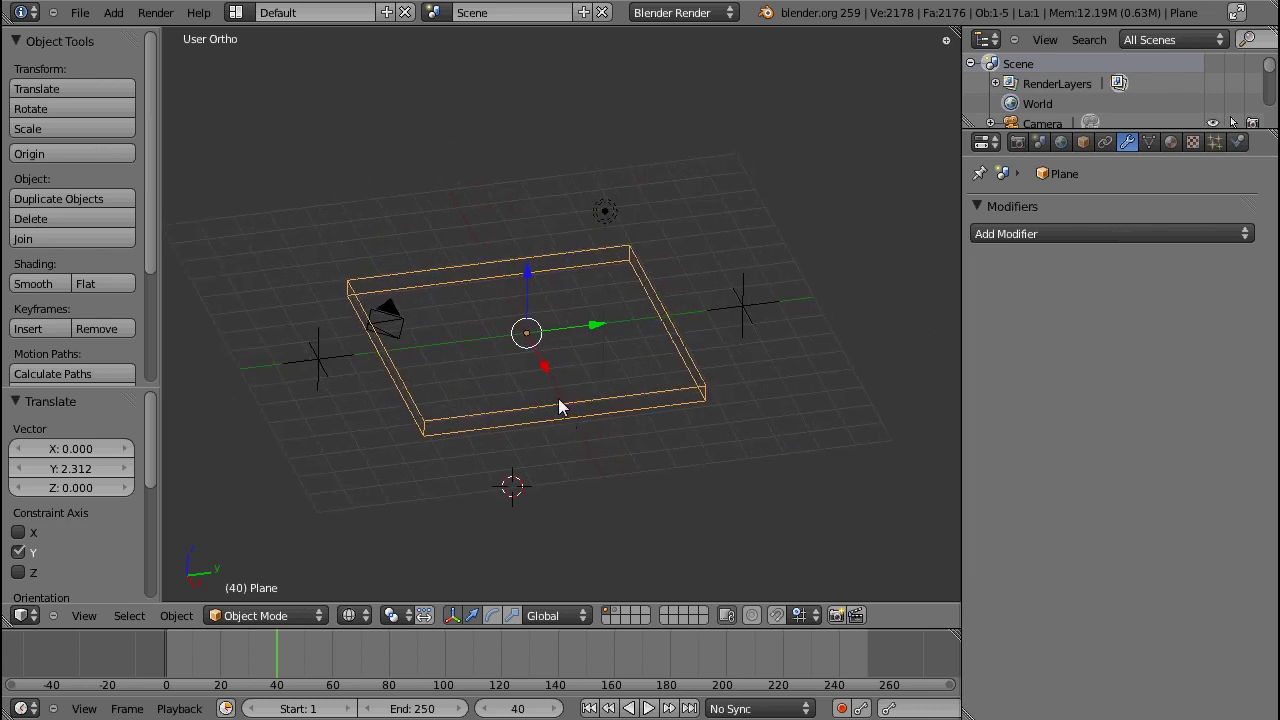
pyautogui.press('Tab')
pyautogui.rightClick(456, 323)
pyautogui.scroll(4, 474, 400)
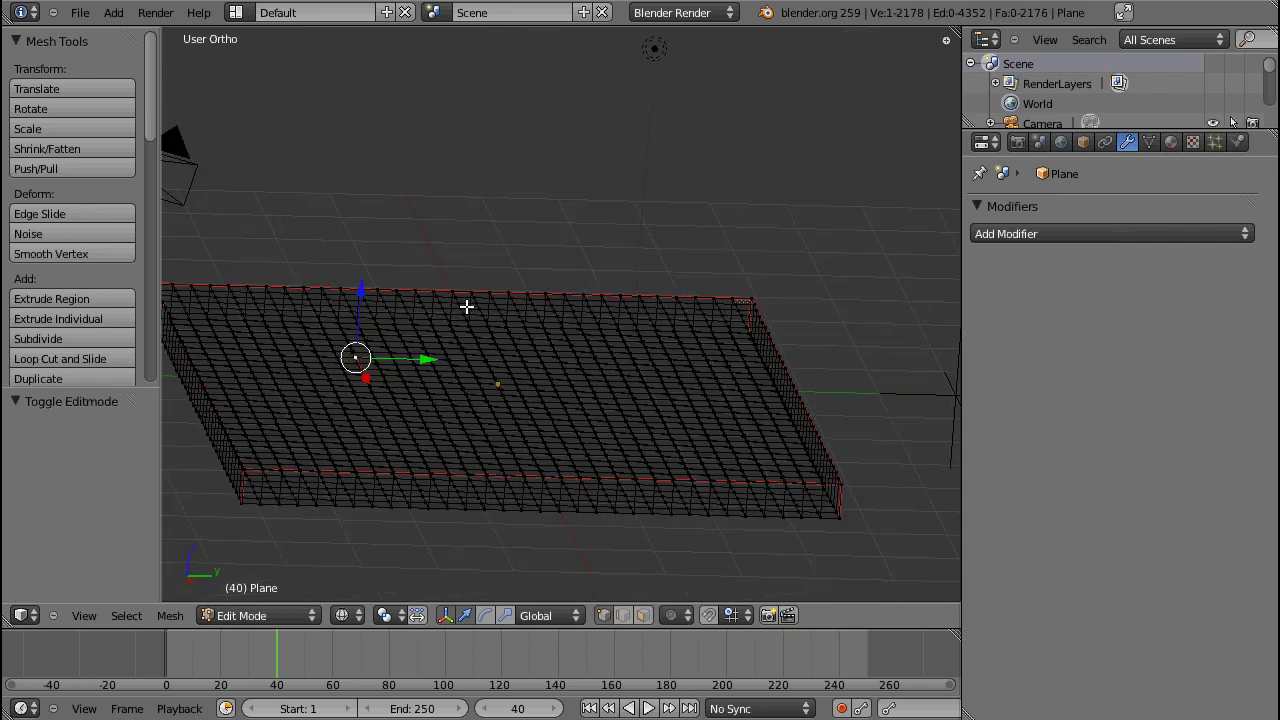
pyautogui.click(675, 615)
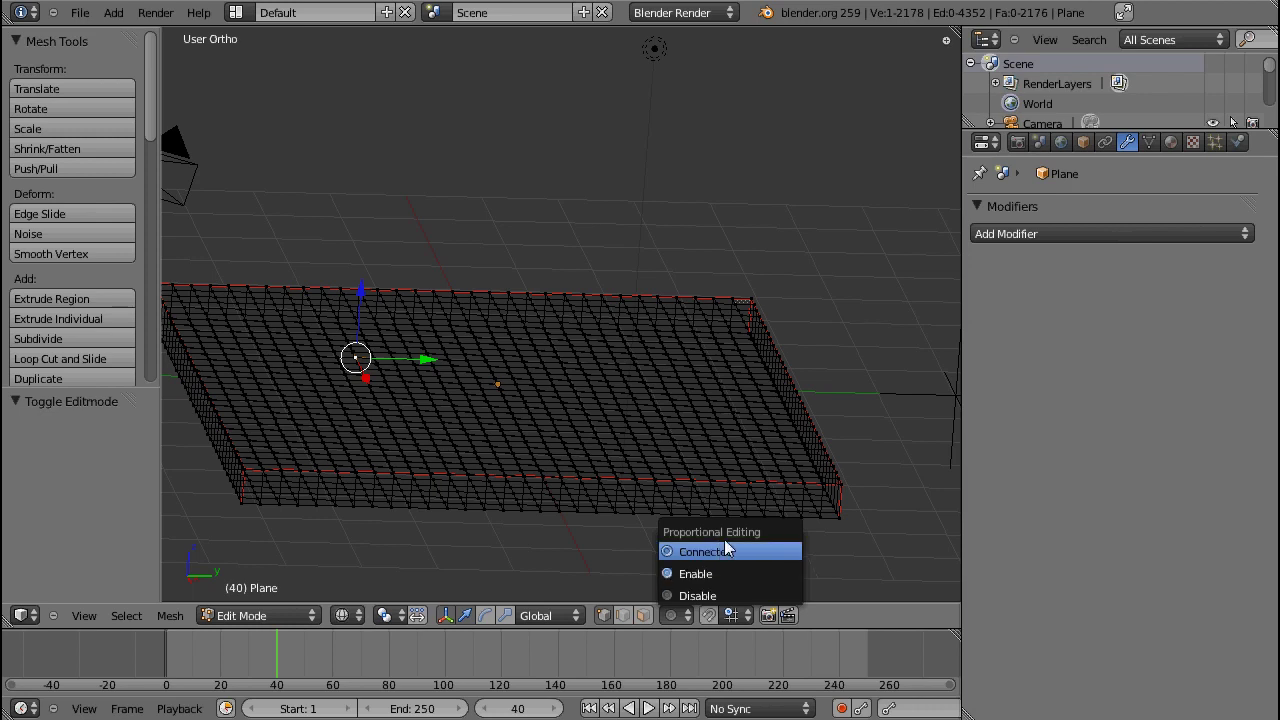
pyautogui.click(735, 574)
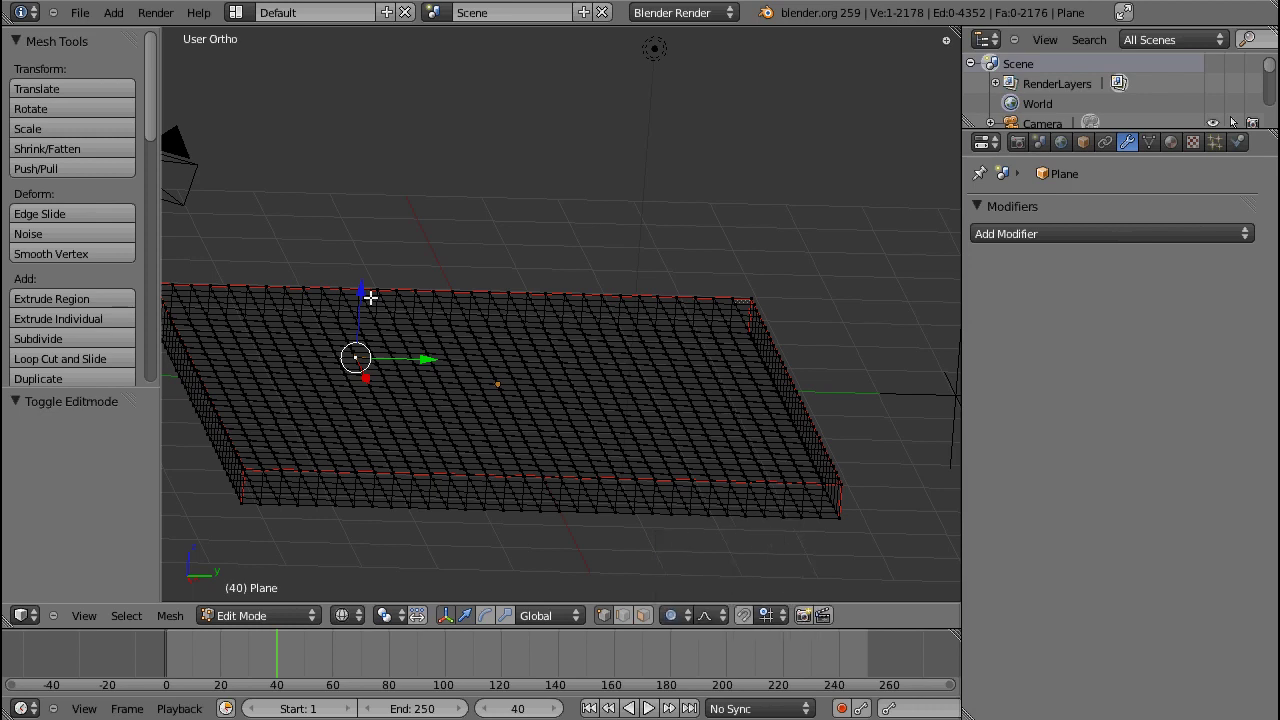
# Raise a vertex near the middle of the slab's upper surface about 1.1 units along Z with the smooth proportional falloff
pyautogui.moveTo(371, 297); pyautogui.dragTo(551, 54)
pyautogui.scroll(-11, 512, 179)
pyautogui.scroll(9, 511, 183)
pyautogui.scroll(-3, 554, 57)
pyautogui.rightClick(551, 54)
pyautogui.rightClick(534, 385)
pyautogui.moveTo(544, 322); pyautogui.dragTo(578, 294)
pyautogui.moveTo(578, 294); pyautogui.dragTo(608, 619, button='middle')
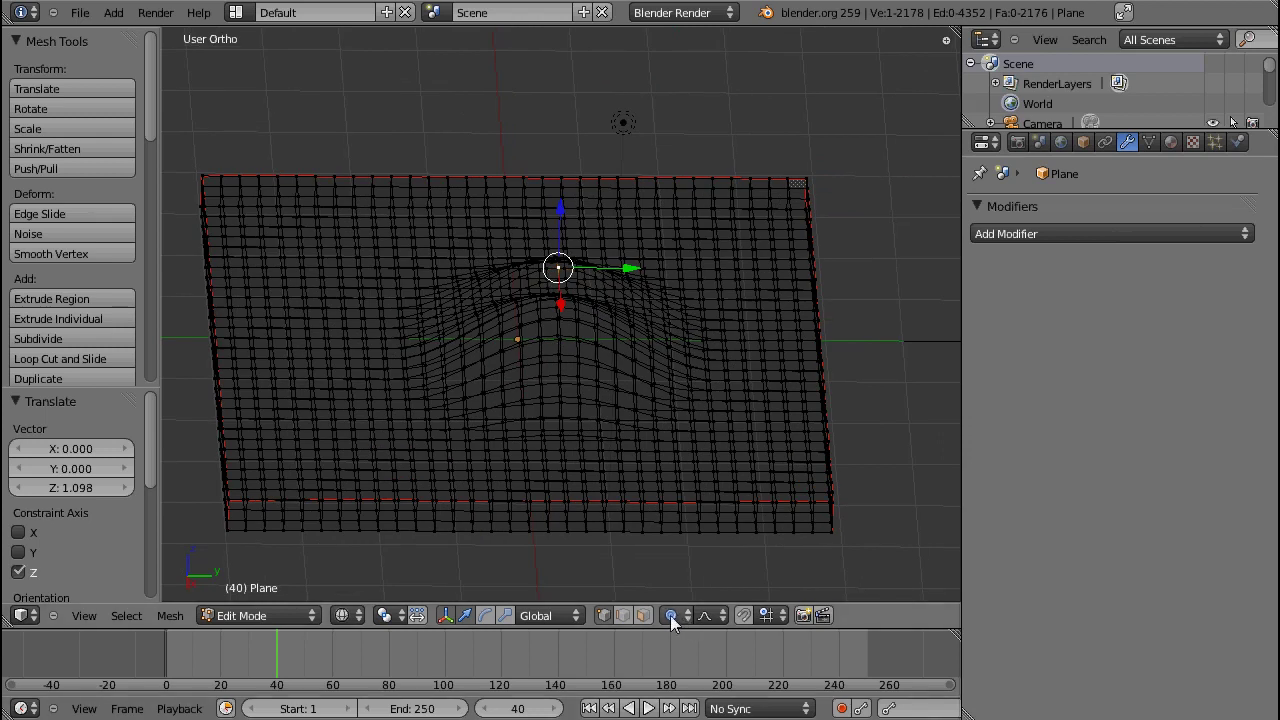
# Set the proportional falloff to Constant and try to raise the bump's vertex, and another near the slab's far edge, along Z
pyautogui.click(704, 620)
pyautogui.click(767, 483)
pyautogui.moveTo(567, 210); pyautogui.dragTo(565, 137)
pyautogui.rightClick(565, 137)
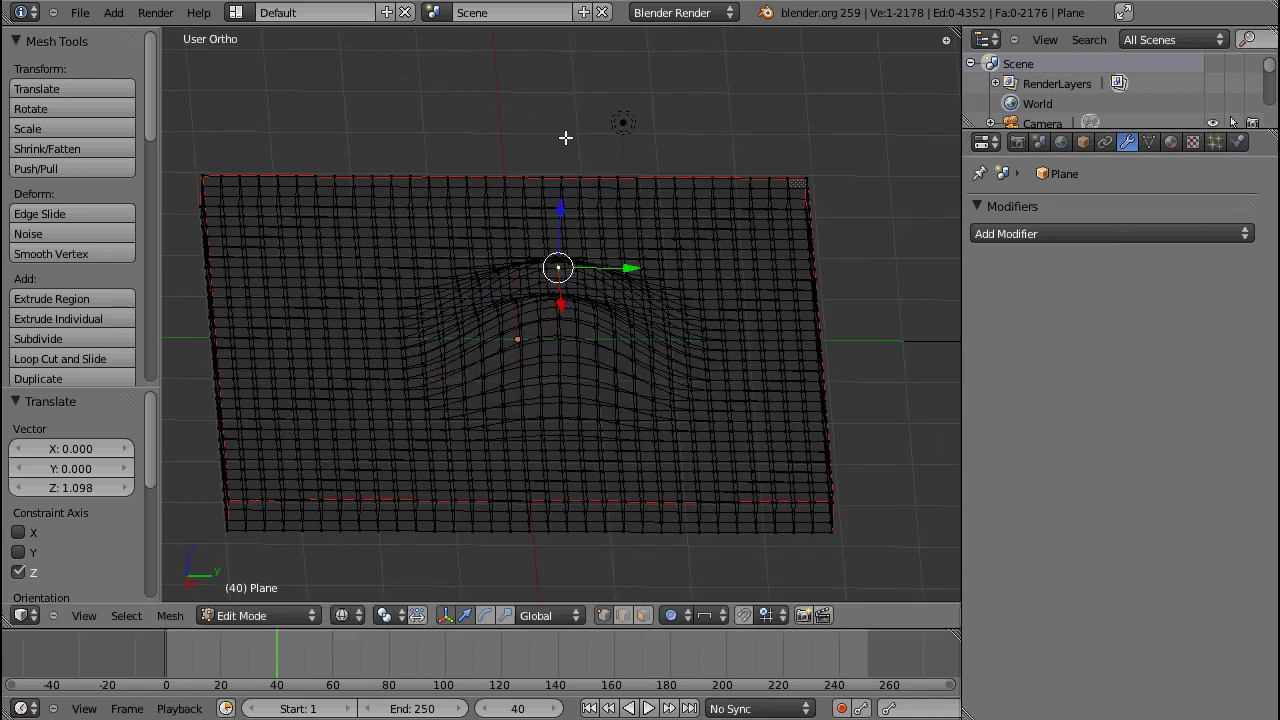
pyautogui.rightClick(310, 196)
pyautogui.moveTo(320, 144); pyautogui.dragTo(385, 72)
pyautogui.press('Escape')
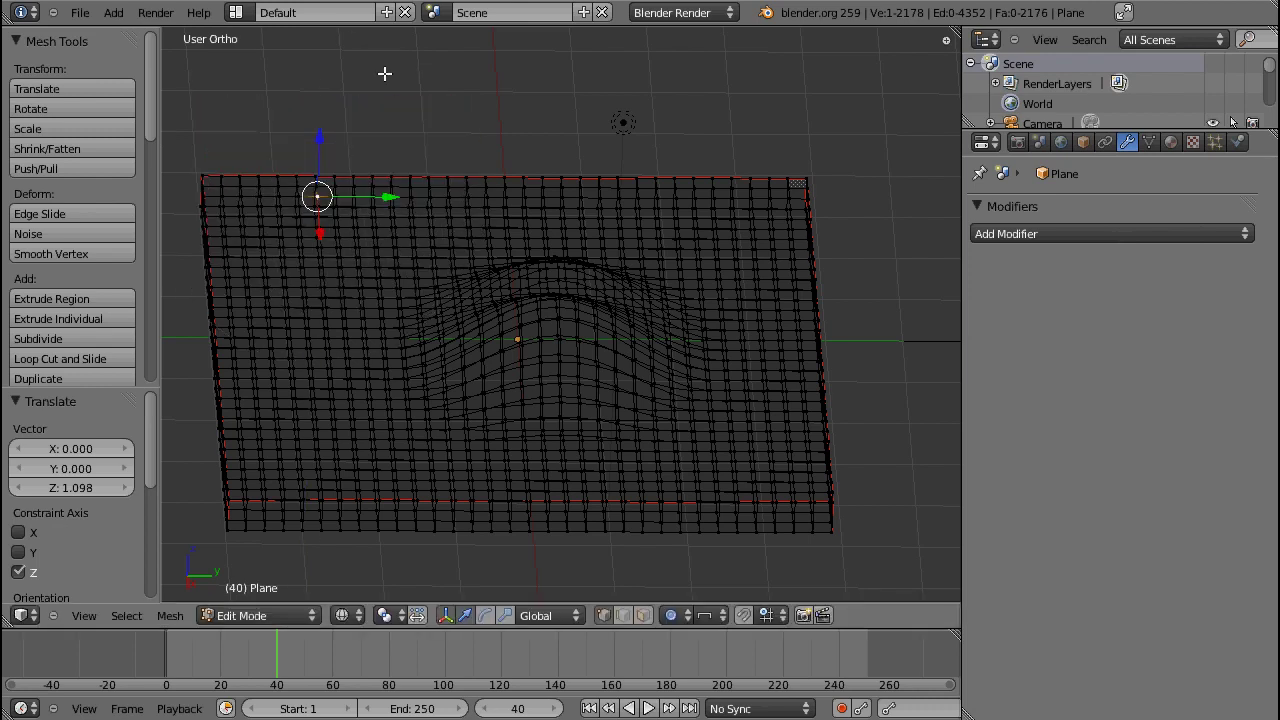
# Set the proportional falloff to Random and raise the vertex near the slab's far edge about 1.36 units along Z
pyautogui.click(705, 615)
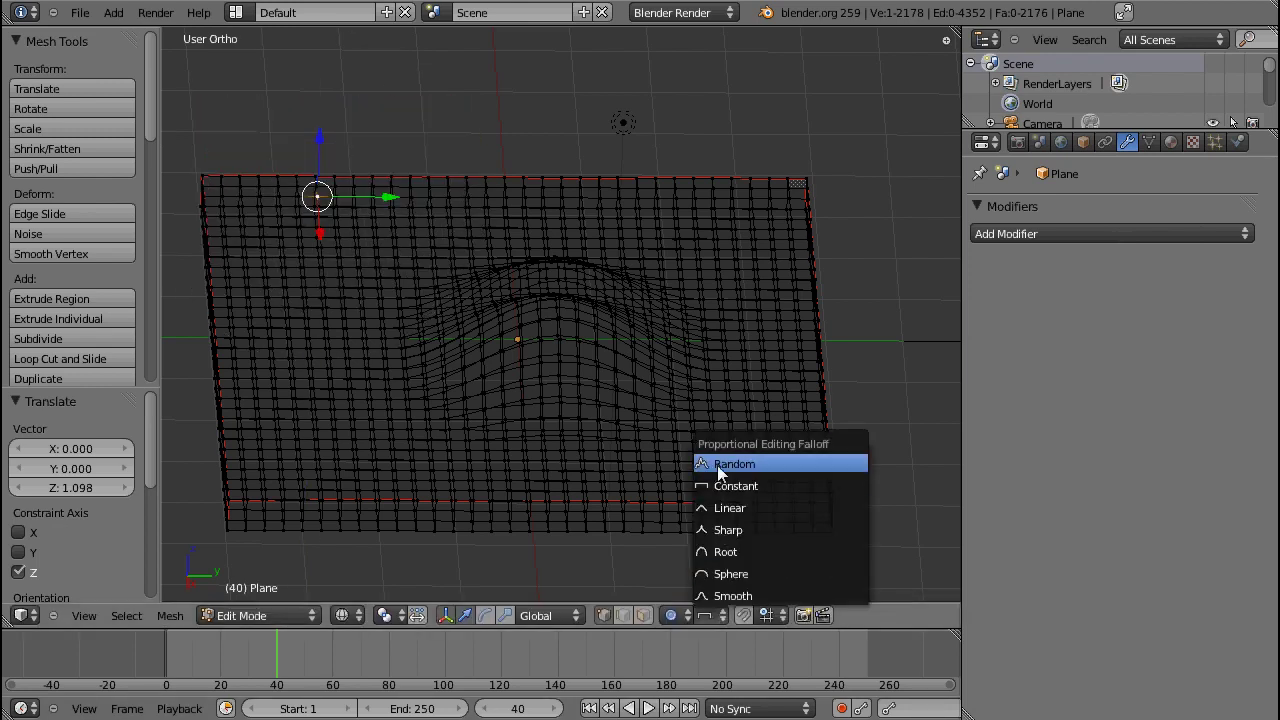
pyautogui.click(717, 464)
pyautogui.moveTo(314, 143); pyautogui.dragTo(327, 52)
pyautogui.click(704, 615)
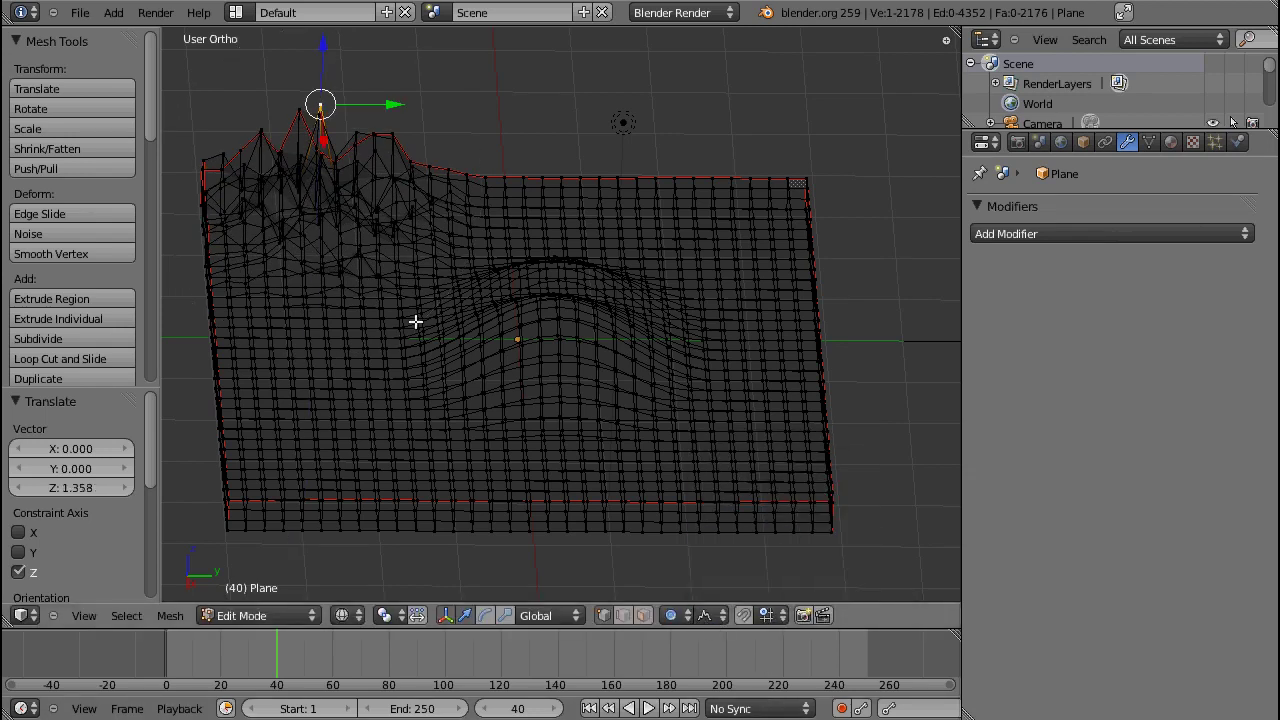
# Return to Object Mode and undo the vertex edits made to the slab
pyautogui.press('Tab')
pyautogui.hotkey('ctrl', 'z')
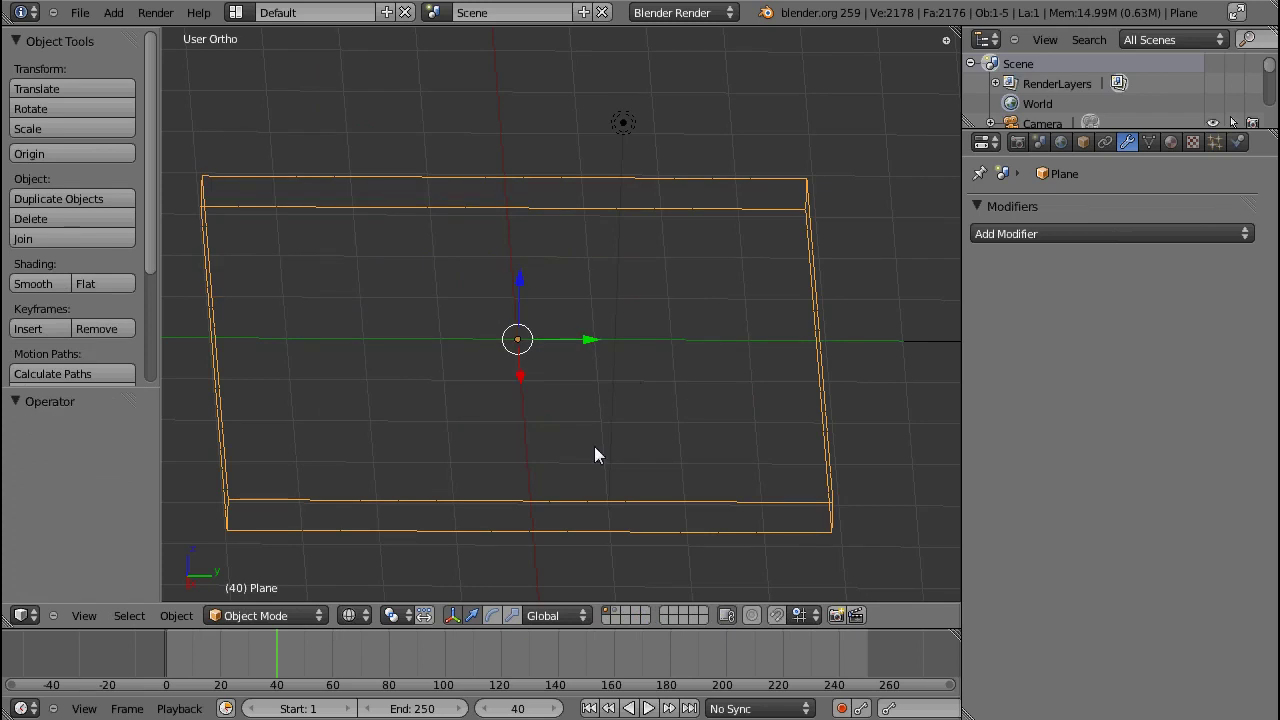
pyautogui.scroll(-4, 571, 478)
pyautogui.rightClick(796, 334)
pyautogui.rightClick(692, 404)
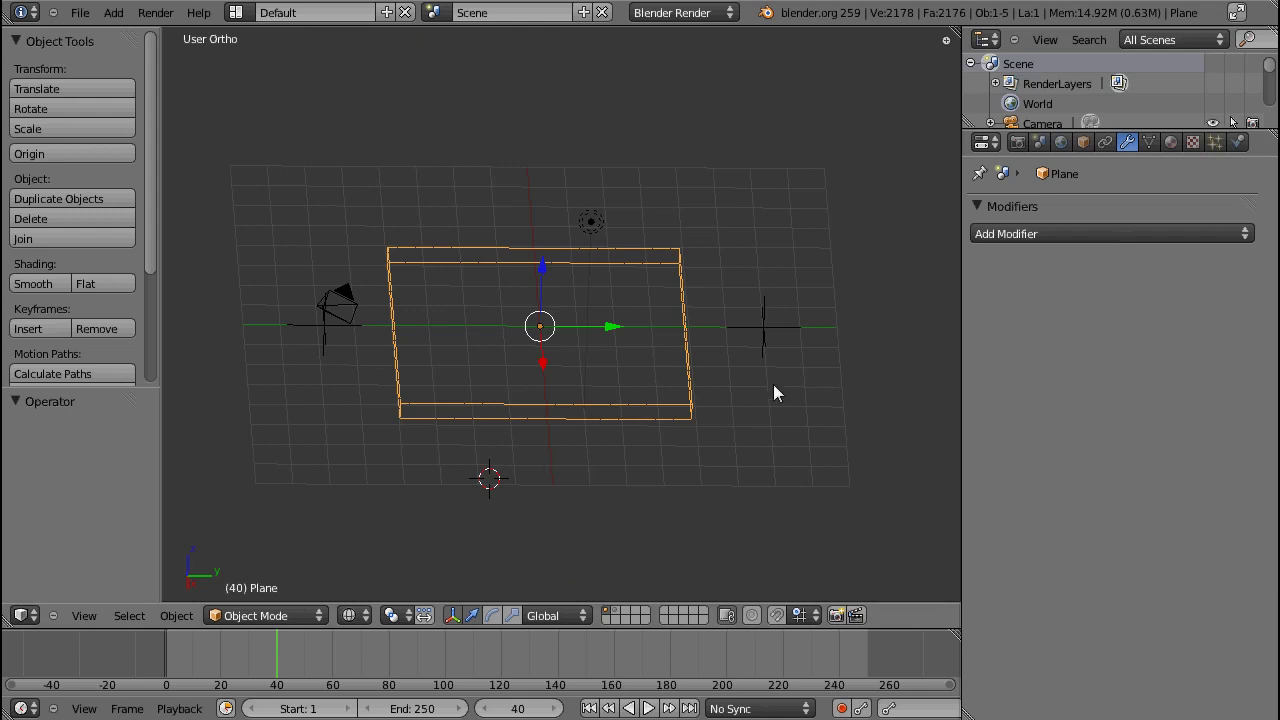
# Add a Warp modifier to the plane with Empty as the From object and Empty.001 as the To object
pyautogui.click(1090, 230)
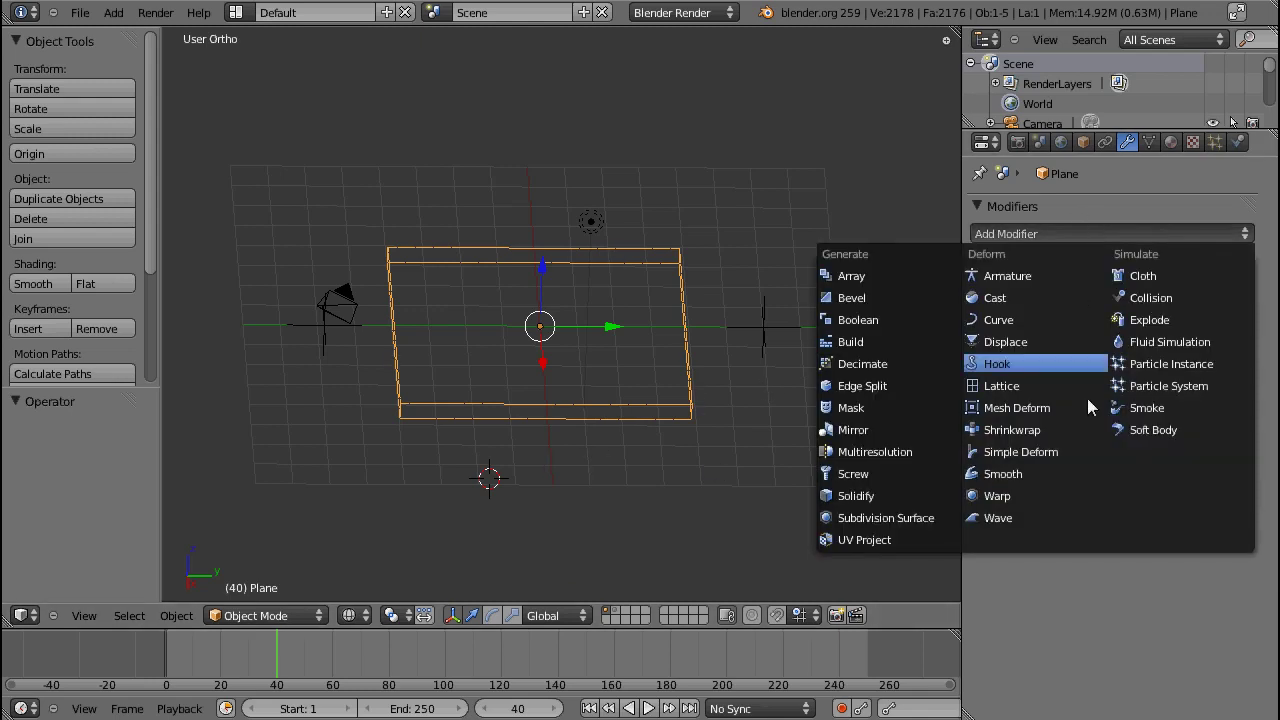
pyautogui.click(1054, 496)
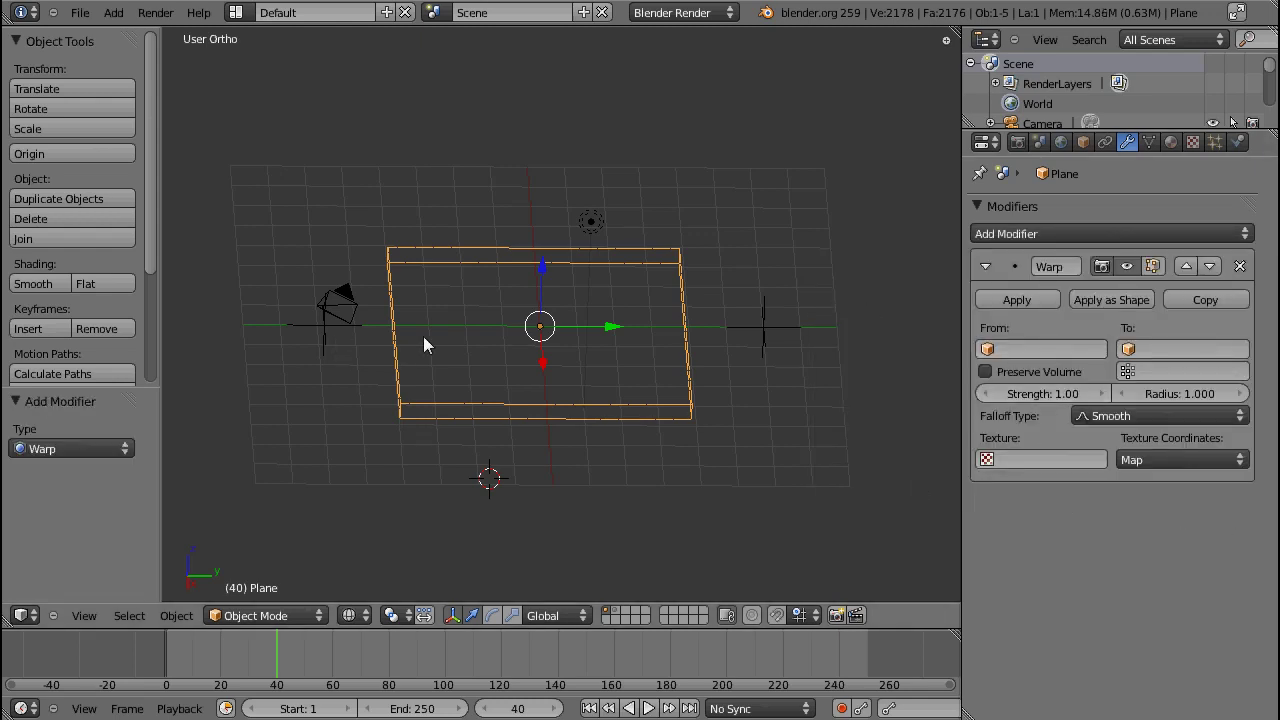
pyautogui.click(1046, 349)
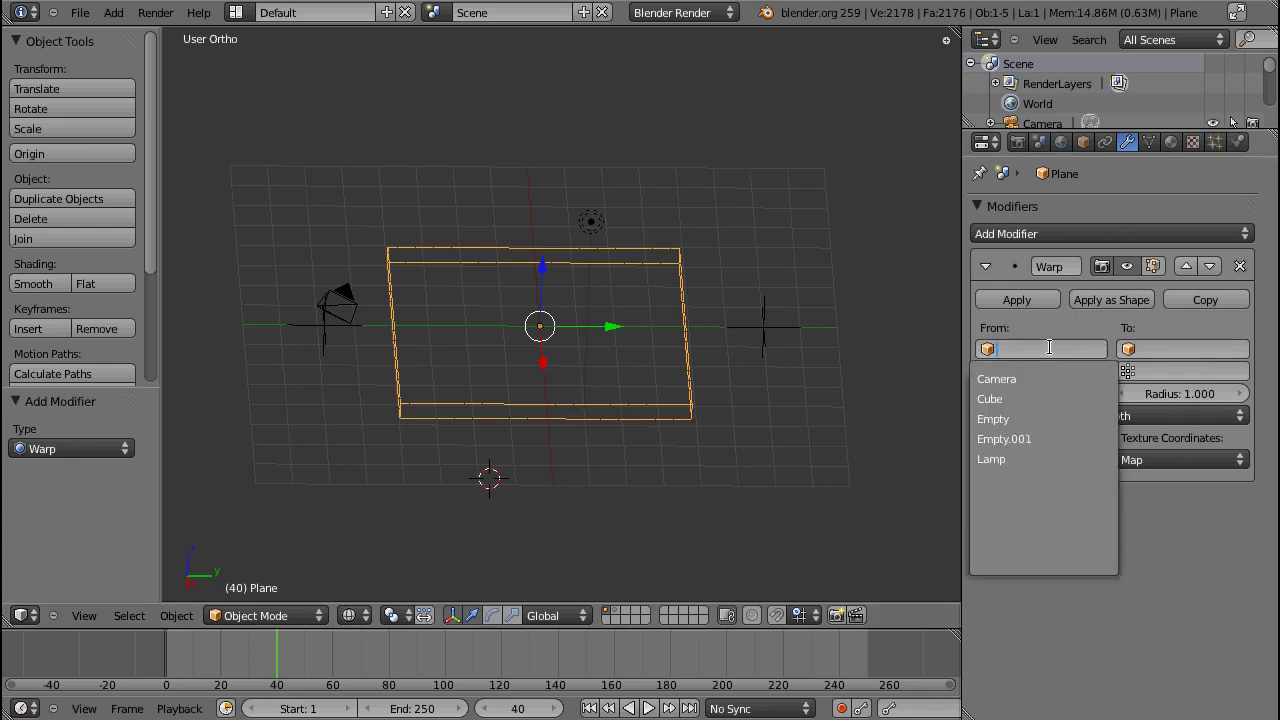
pyautogui.click(1046, 416)
pyautogui.click(1146, 349)
pyautogui.click(1145, 438)
pyautogui.moveTo(631, 326); pyautogui.dragTo(628, 298, button='middle')
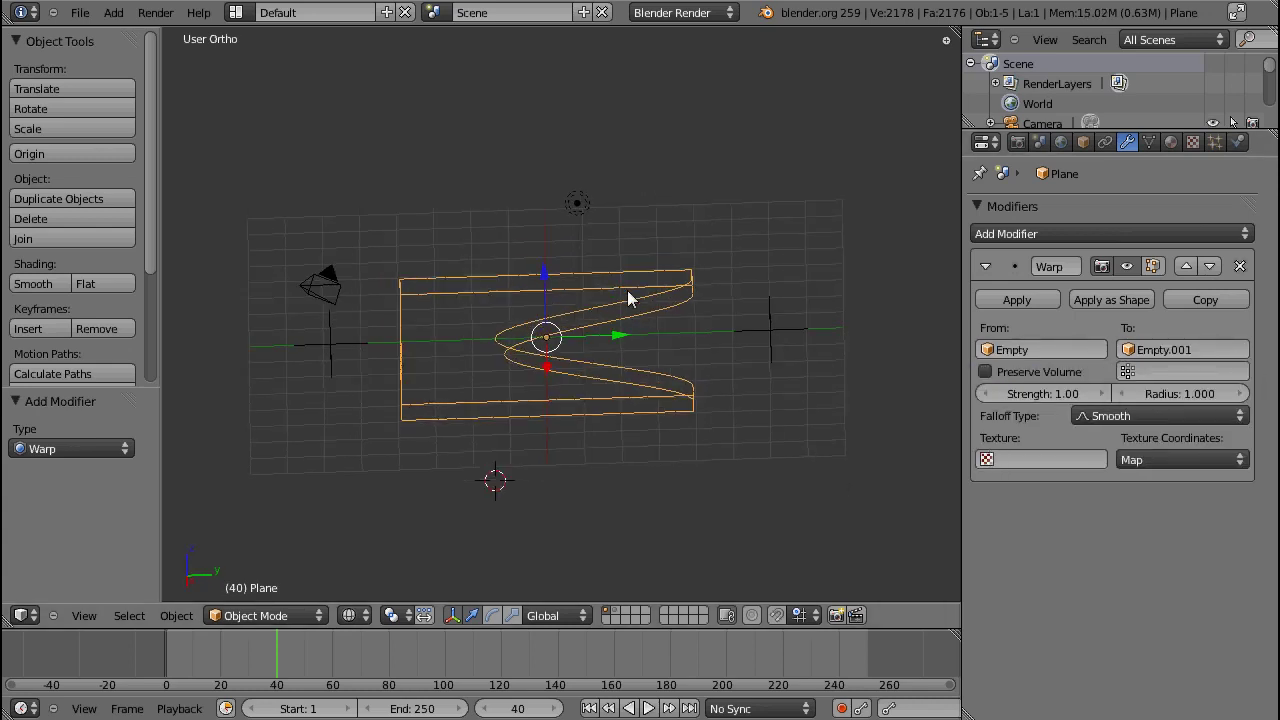
# Check which of the two empties serves as the From object in the plane's Warp modifier
pyautogui.rightClick(767, 330)
pyautogui.press('n')
pyautogui.press('n')
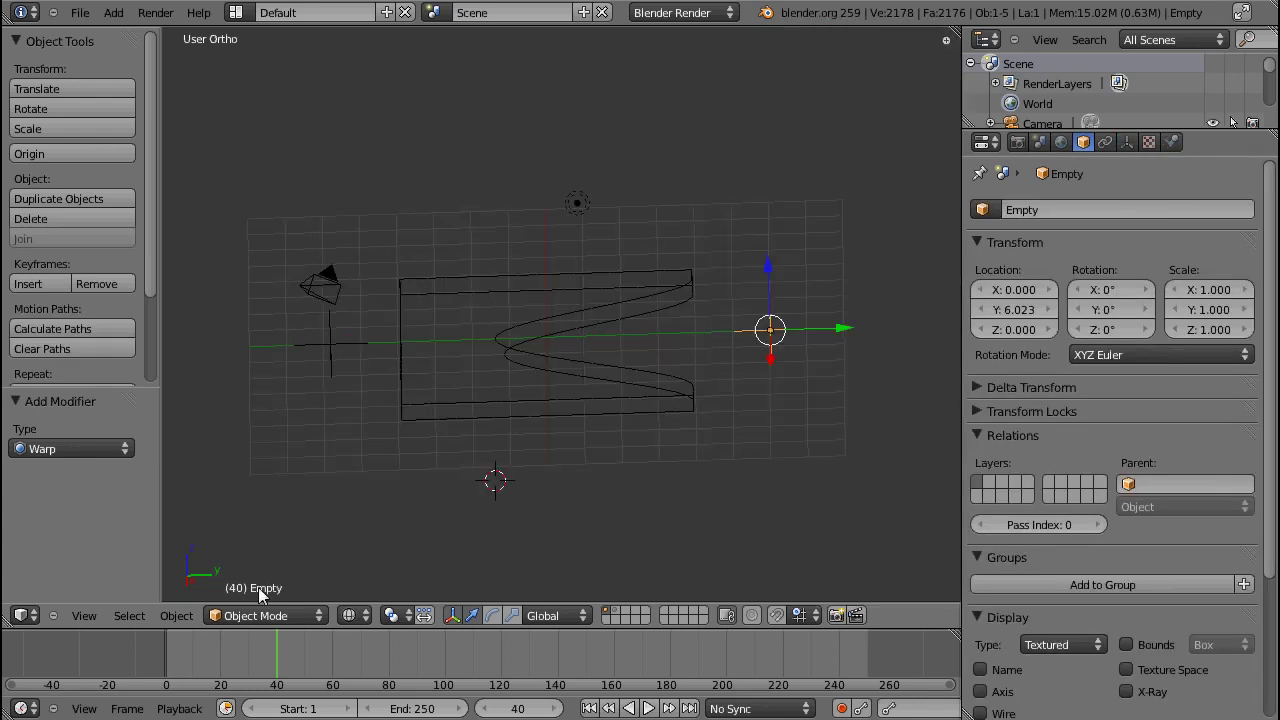
pyautogui.rightClick(678, 396)
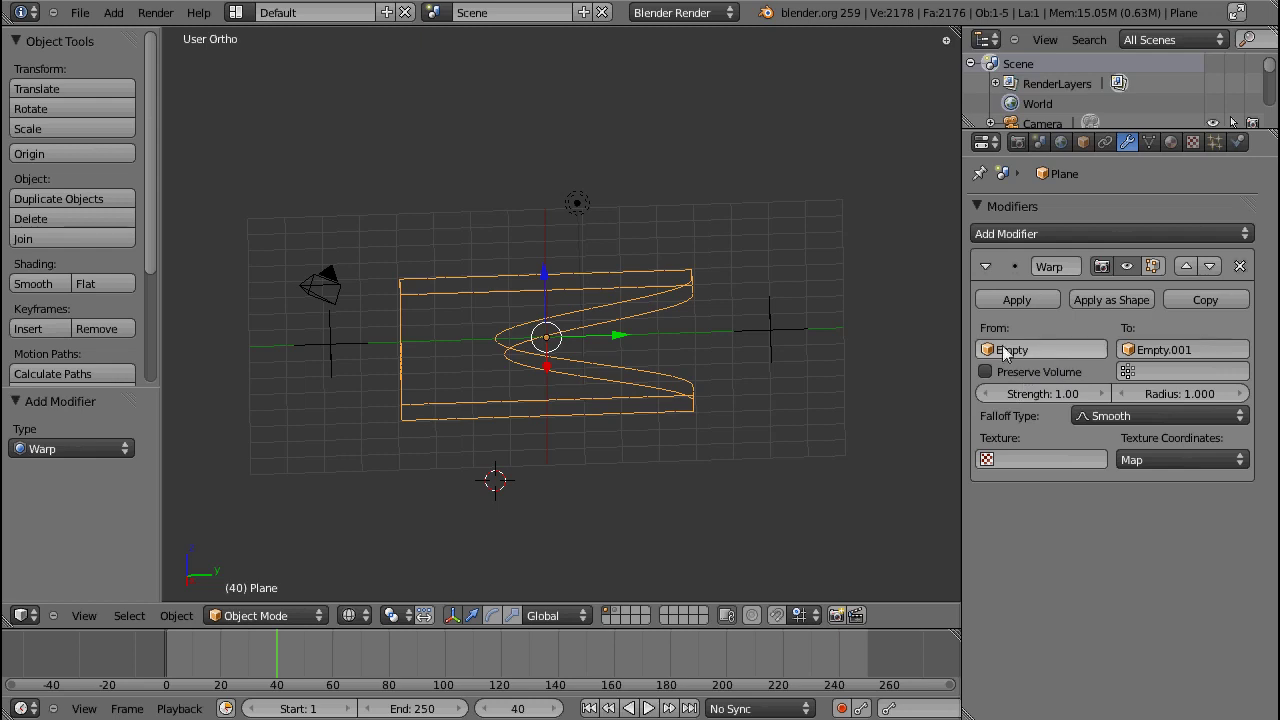
pyautogui.rightClick(356, 345)
pyautogui.press('g')
pyautogui.press('z')
pyautogui.press('Escape')
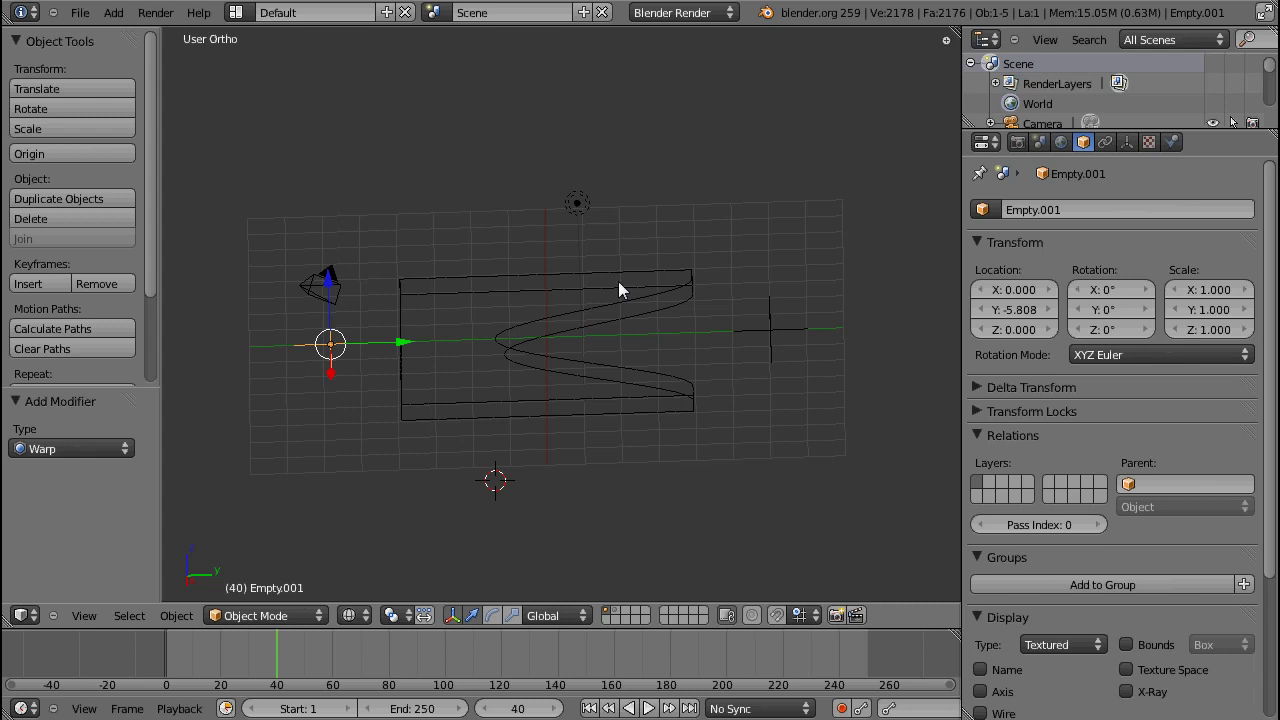
# Move Empty about 3.2 units up along Z and along Y to about -0.11, above the slab's centre
pyautogui.moveTo(764, 347); pyautogui.dragTo(810, 344, button='middle')
pyautogui.rightClick(803, 346)
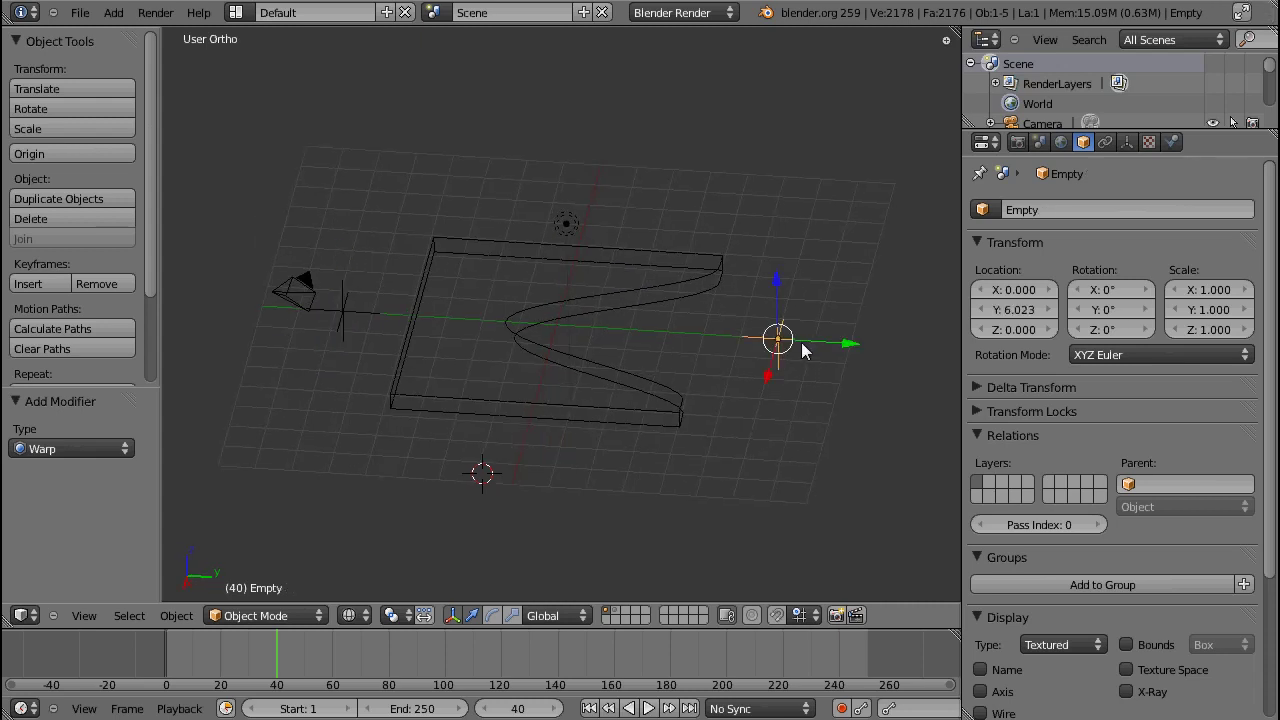
pyautogui.press('g')
pyautogui.press('z')
pyautogui.click(769, 212)
pyautogui.press('g')
pyautogui.press('y')
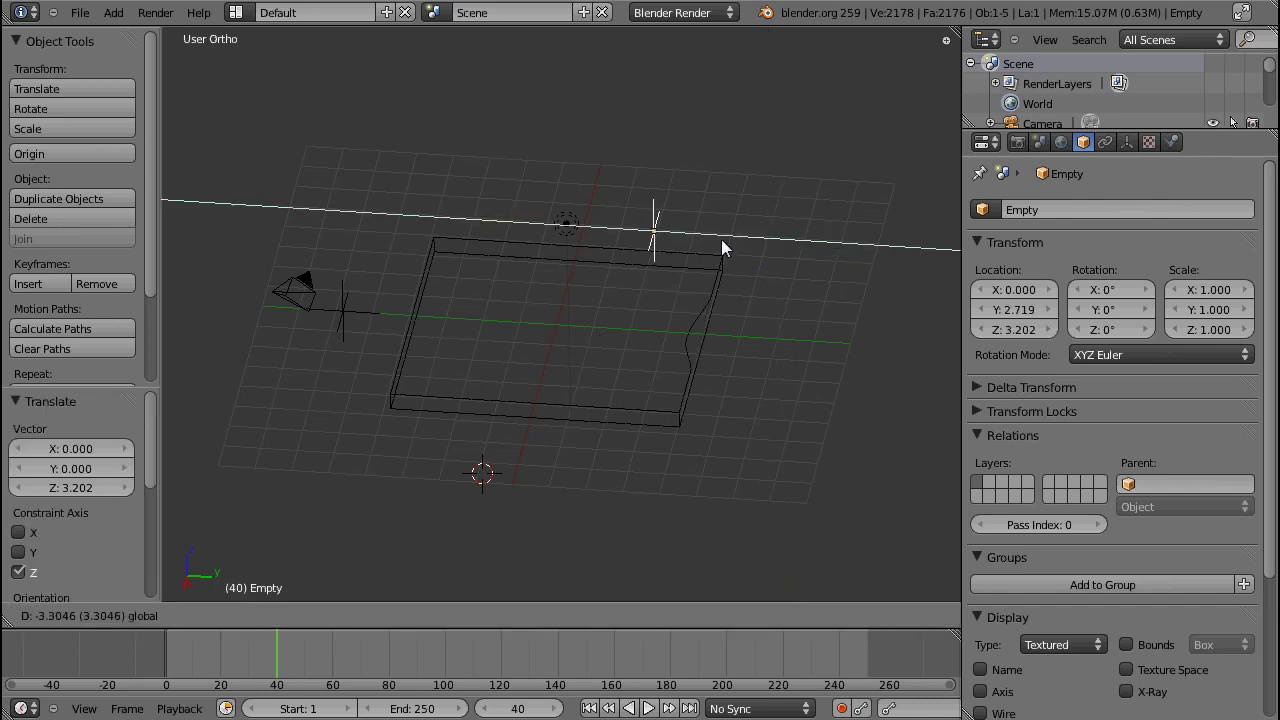
pyautogui.click(635, 242)
# Move Empty.001 down along Z and about 6.01 units along Y to sit beneath the slab, and display the scene as solid
pyautogui.rightClick(375, 315)
pyautogui.press('g')
pyautogui.press('z')
pyautogui.click(384, 396)
pyautogui.press('g')
pyautogui.press('z')
pyautogui.click(411, 405)
pyautogui.press('z')
# Lower Empty slightly along Z and move it along Y to about -1.67
pyautogui.moveTo(411, 399)
pyautogui.mouseDown(button='middle')
pyautogui.moveTo(574, 200)
pyautogui.moveTo(583, 300)
pyautogui.moveTo(545, 240)
pyautogui.mouseUp(button='middle')
pyautogui.rightClick(543, 231)
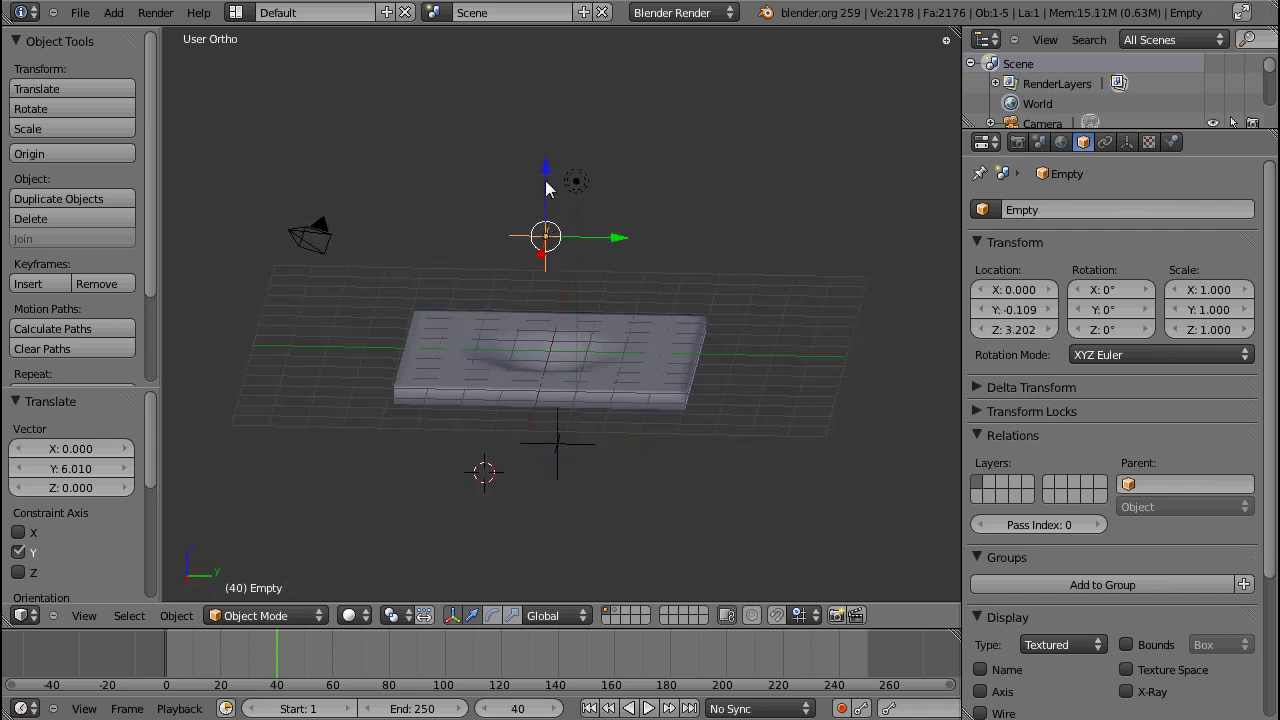
pyautogui.press('g')
pyautogui.press('z')
pyautogui.click(545, 188)
pyautogui.press('g')
pyautogui.press('y')
pyautogui.click(539, 226)
pyautogui.moveTo(488, 195); pyautogui.dragTo(533, 227, button='middle')
# Move Empty.001 beneath the slab to about Y 3.38 and Z -2.19
pyautogui.rightClick(538, 477)
pyautogui.press('g')
pyautogui.press('z')
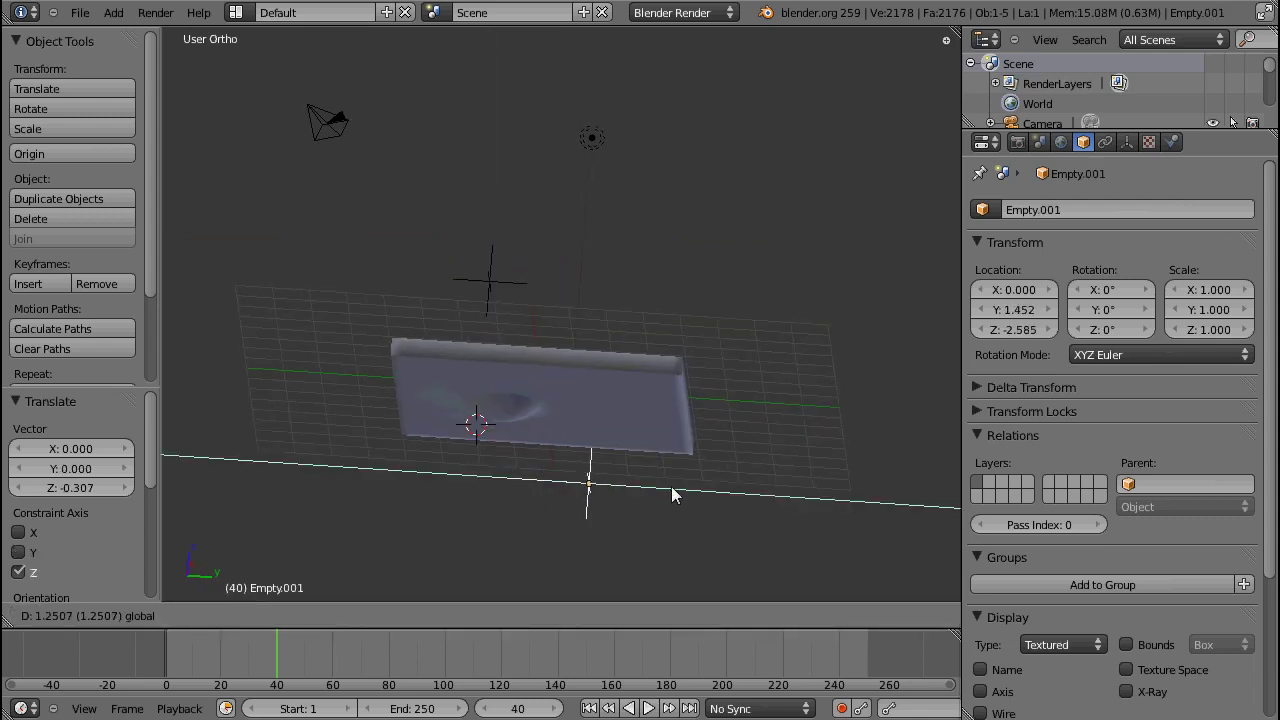
pyautogui.click(719, 488)
pyautogui.moveTo(719, 488); pyautogui.dragTo(650, 425, button='middle')
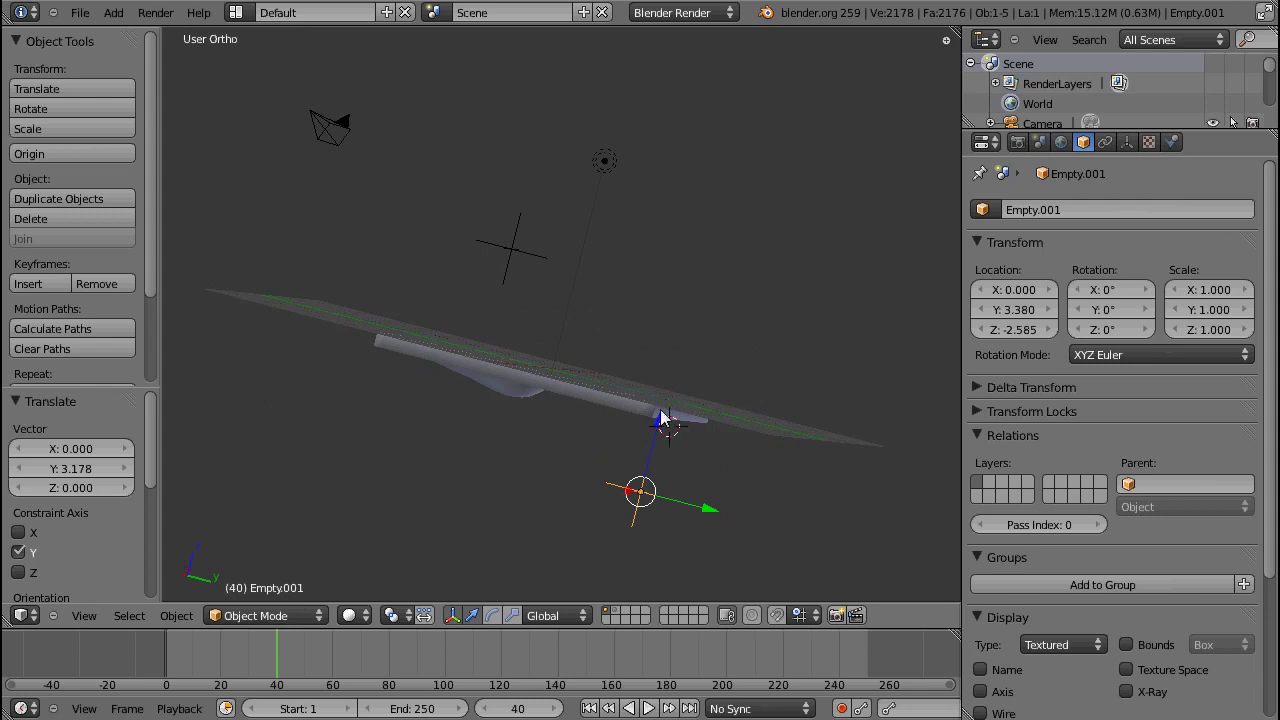
pyautogui.press('g')
pyautogui.press('z')
pyautogui.click(663, 409)
# Lower Empty along Z to about 1.27, closer to the slab
pyautogui.rightClick(512, 249)
pyautogui.press('g')
pyautogui.press('z')
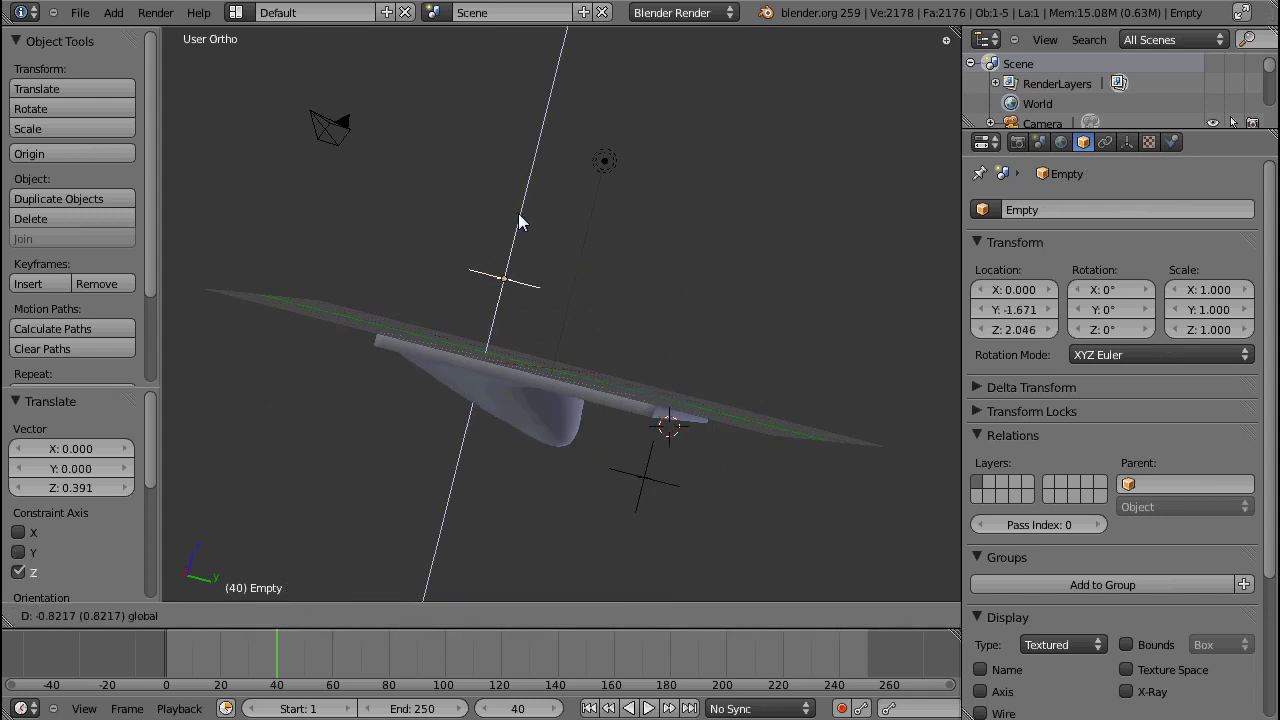
pyautogui.click(517, 249)
pyautogui.moveTo(517, 250); pyautogui.dragTo(528, 467, button='middle')
pyautogui.moveTo(590, 368); pyautogui.dragTo(702, 308, button='middle')
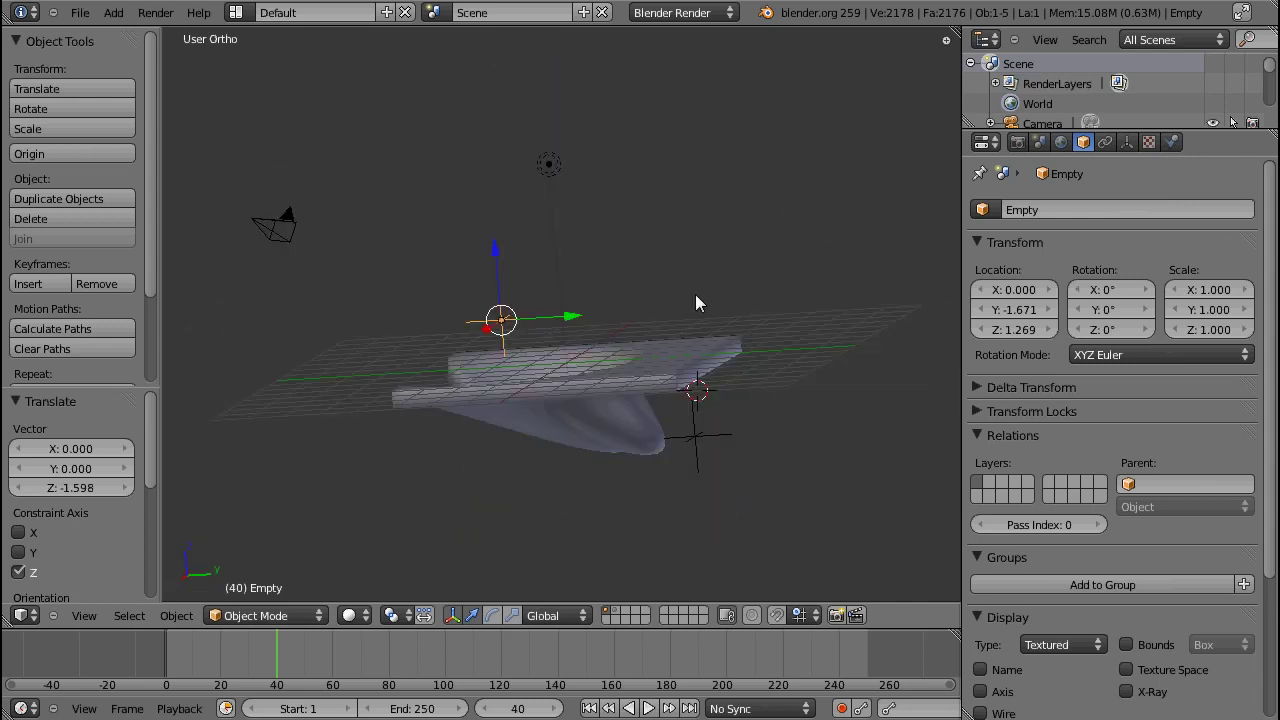
# Move Empty.001 along Y to about -1.31, nearly beneath Empty
pyautogui.moveTo(617, 414); pyautogui.dragTo(705, 430, button='middle')
pyautogui.rightClick(716, 432)
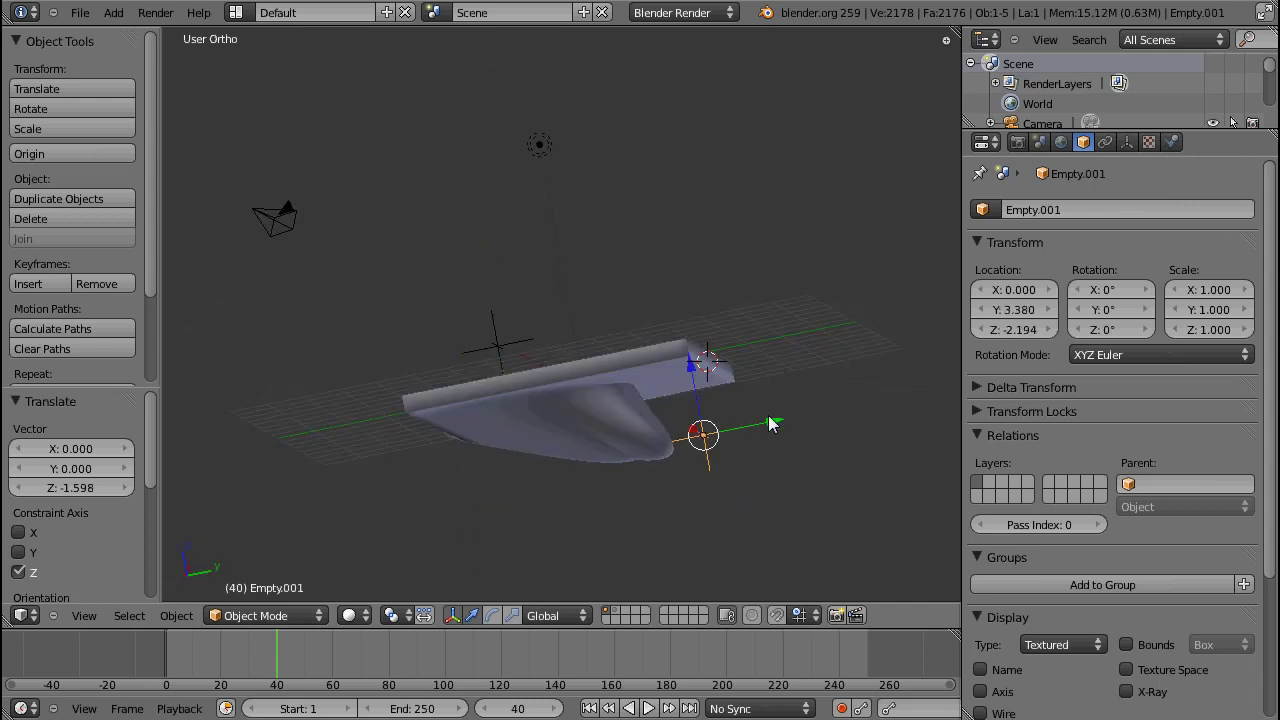
pyautogui.press('g')
pyautogui.press('y')
pyautogui.click(603, 478)
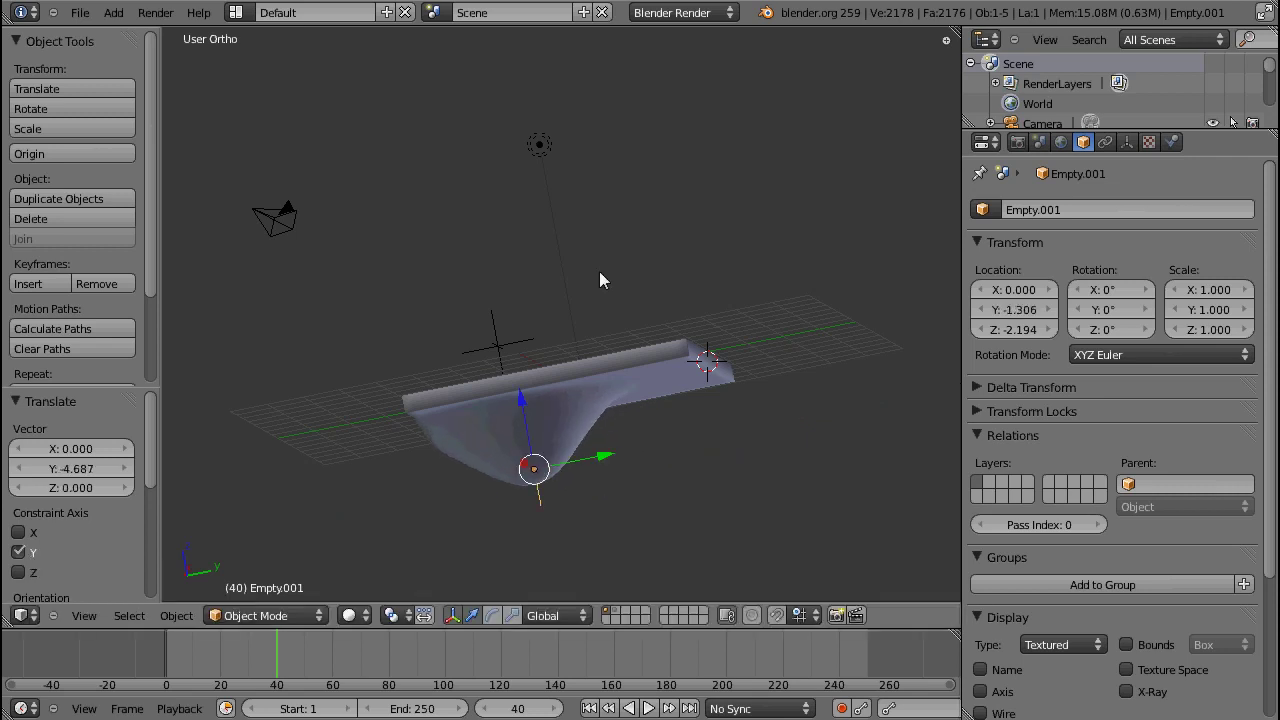
# Turn on Preserve Volume in the plane's Warp modifier to compare the deformation, and turn it off again
pyautogui.moveTo(599, 334); pyautogui.dragTo(598, 462, button='middle')
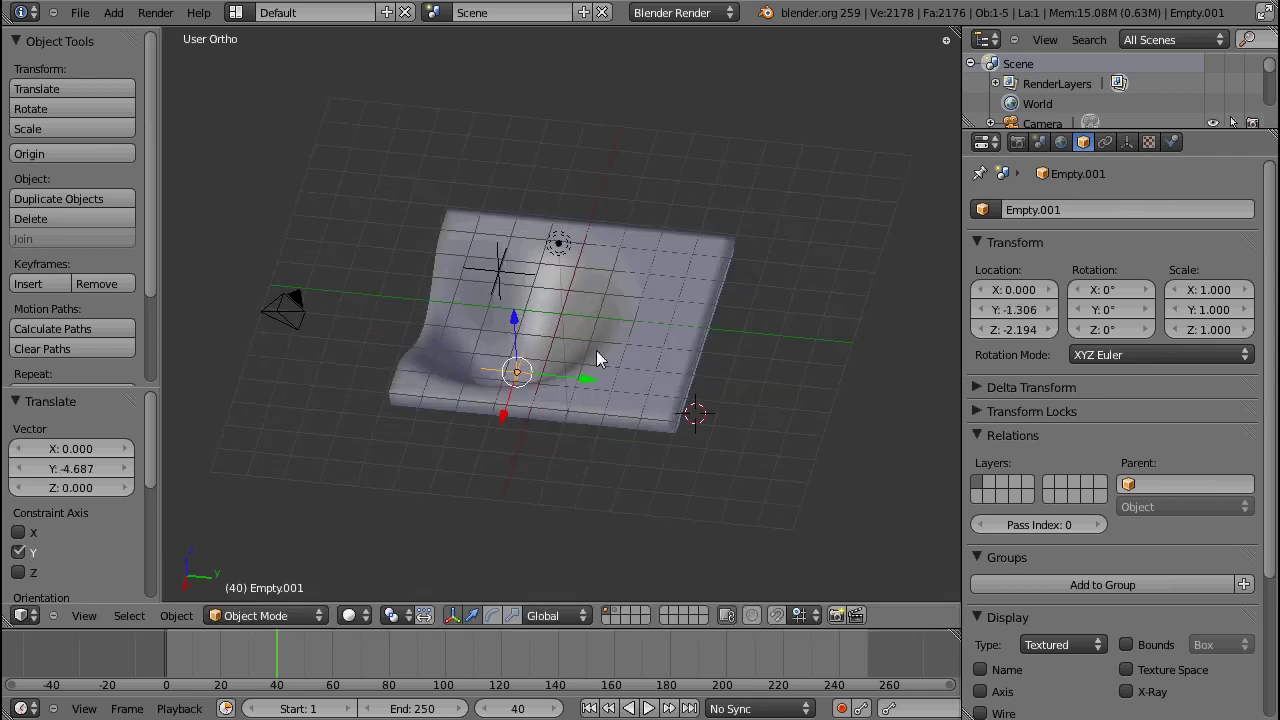
pyautogui.rightClick(611, 417)
pyautogui.moveTo(611, 417); pyautogui.dragTo(562, 424, button='middle')
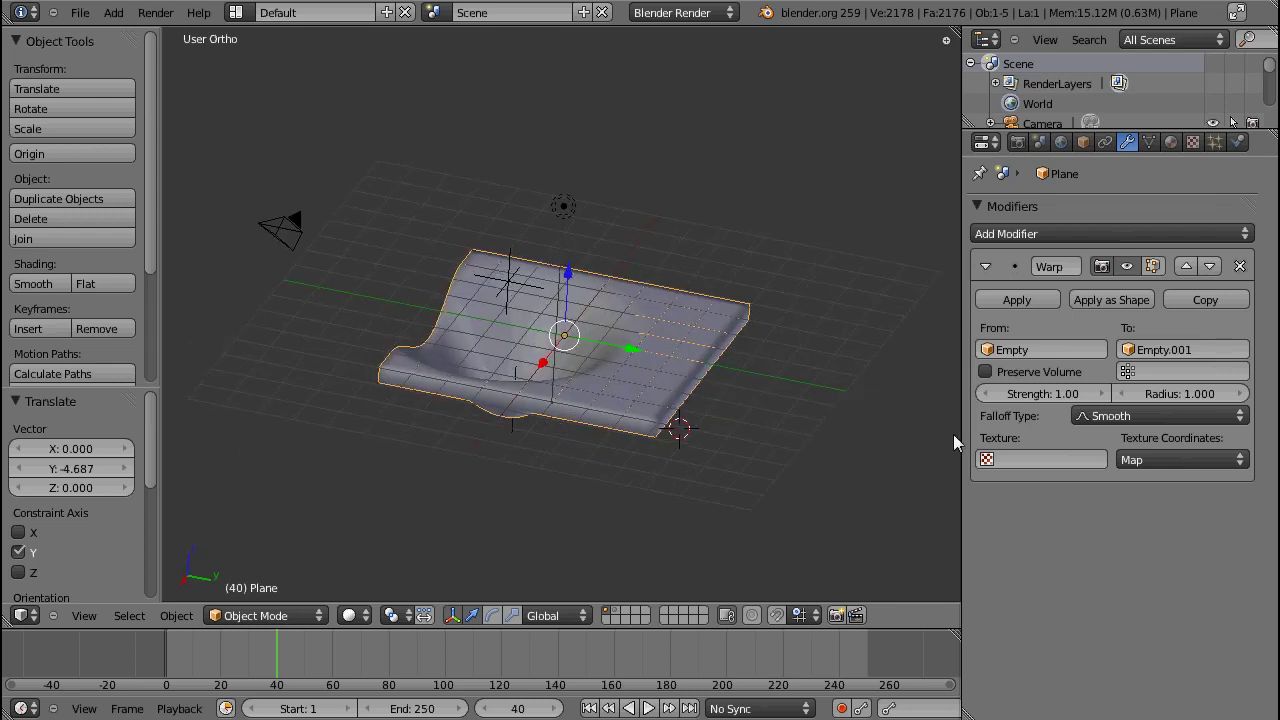
pyautogui.click(986, 372)
pyautogui.moveTo(563, 360); pyautogui.dragTo(583, 440, button='middle')
pyautogui.moveTo(617, 372); pyautogui.dragTo(590, 310, button='middle')
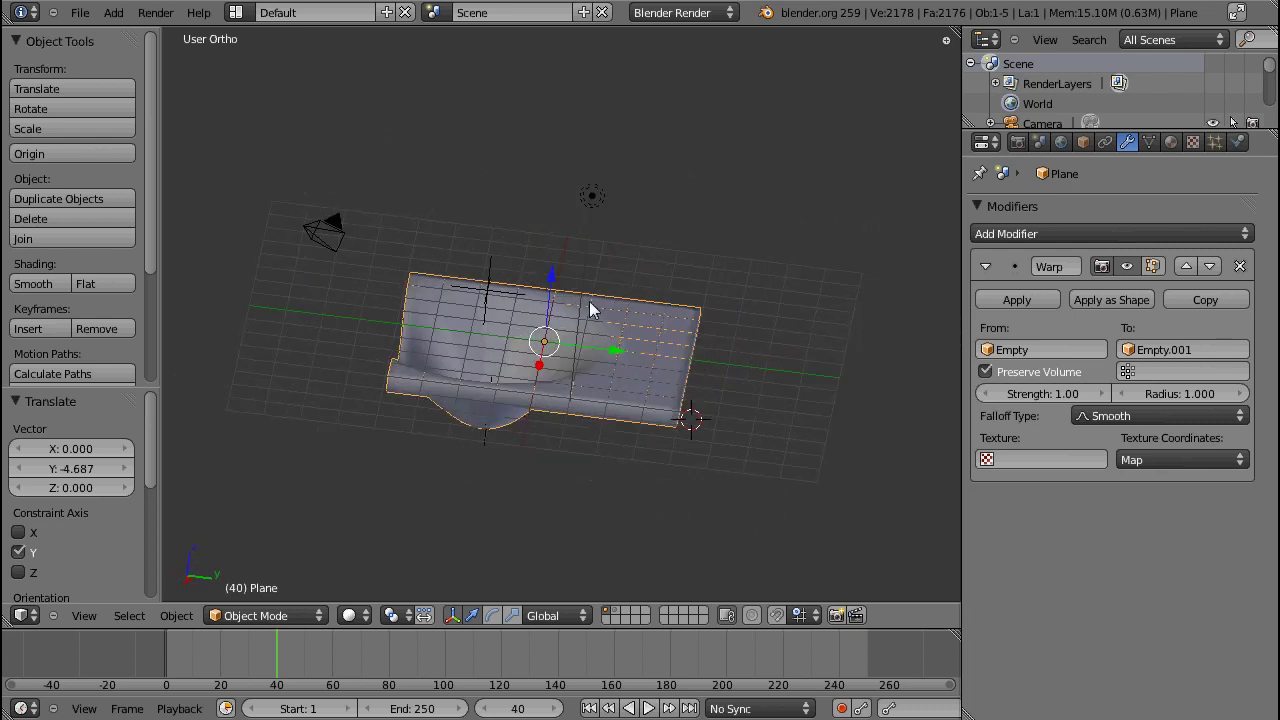
pyautogui.click(986, 372)
pyautogui.moveTo(597, 457); pyautogui.dragTo(551, 363, button='middle')
# Set the Warp modifier's strength to 0.49 and its radius to 0
pyautogui.moveTo(1024, 390); pyautogui.dragTo(978, 398)
pyautogui.moveTo(1205, 396); pyautogui.dragTo(1140, 415)
pyautogui.click(1140, 415)
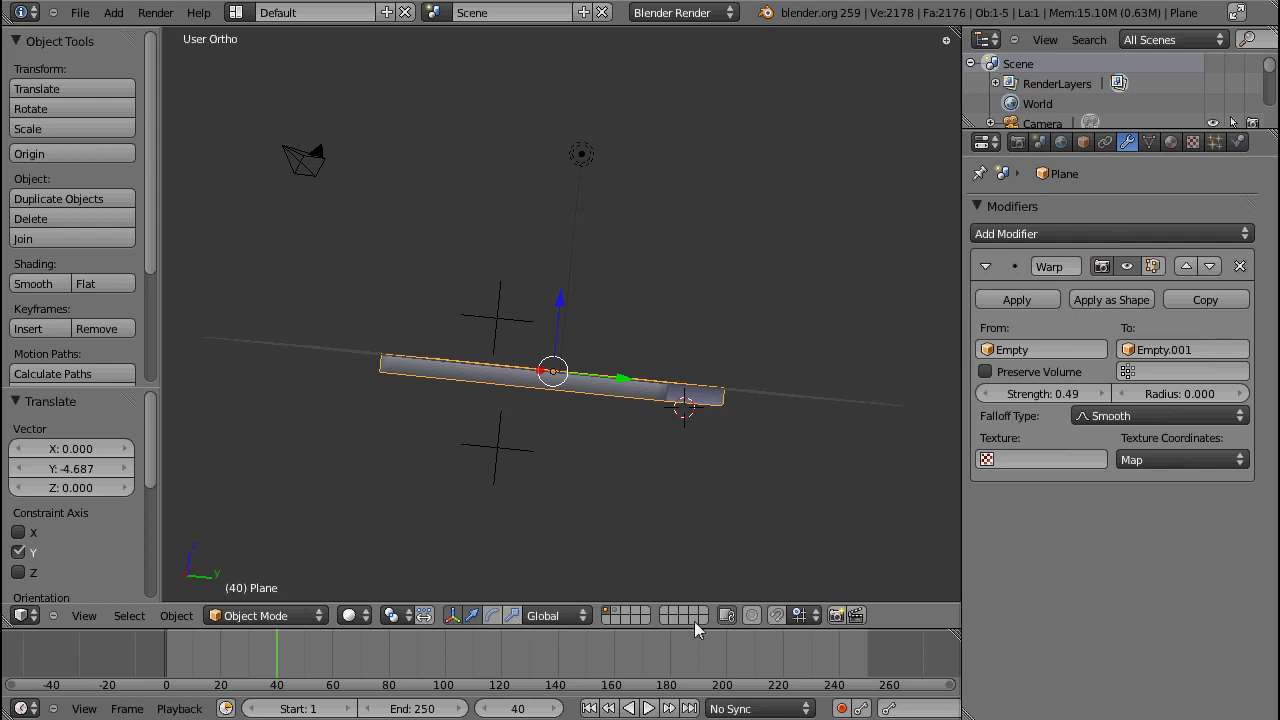
# Enable proportional editing in Object Mode to view its falloff options, and disable it again
pyautogui.click(751, 615)
pyautogui.click(773, 615)
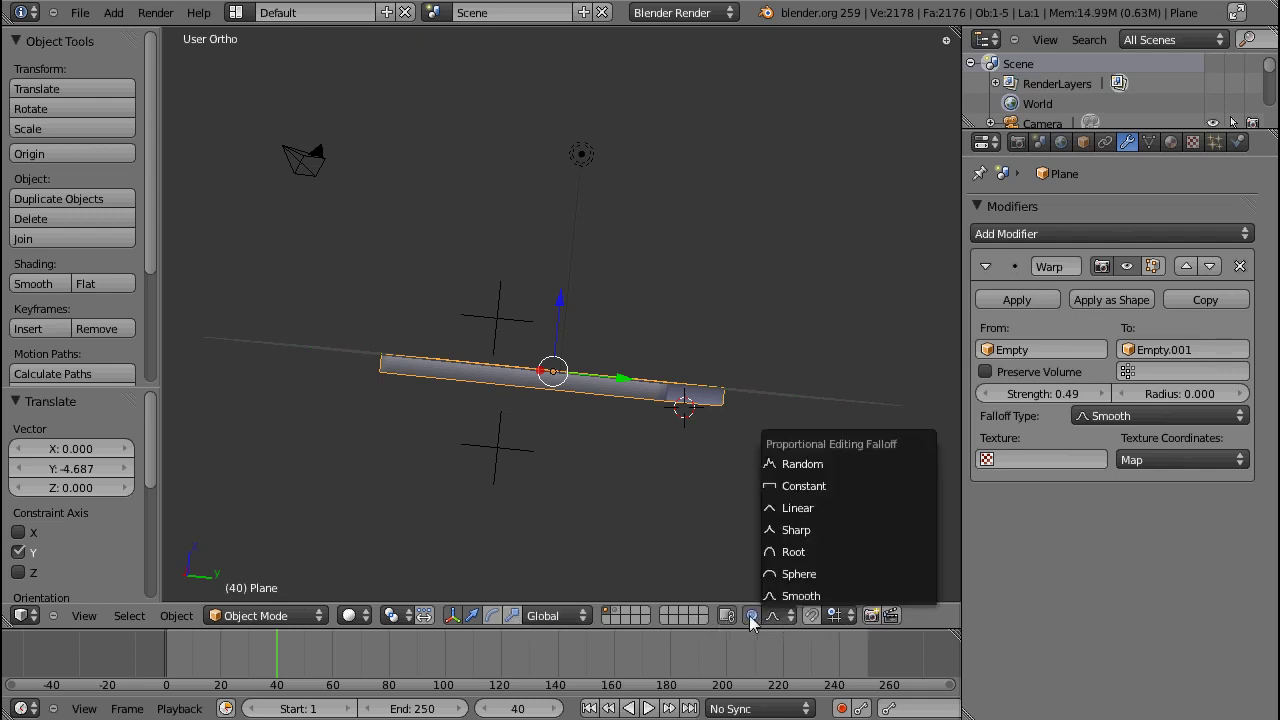
pyautogui.press('o')
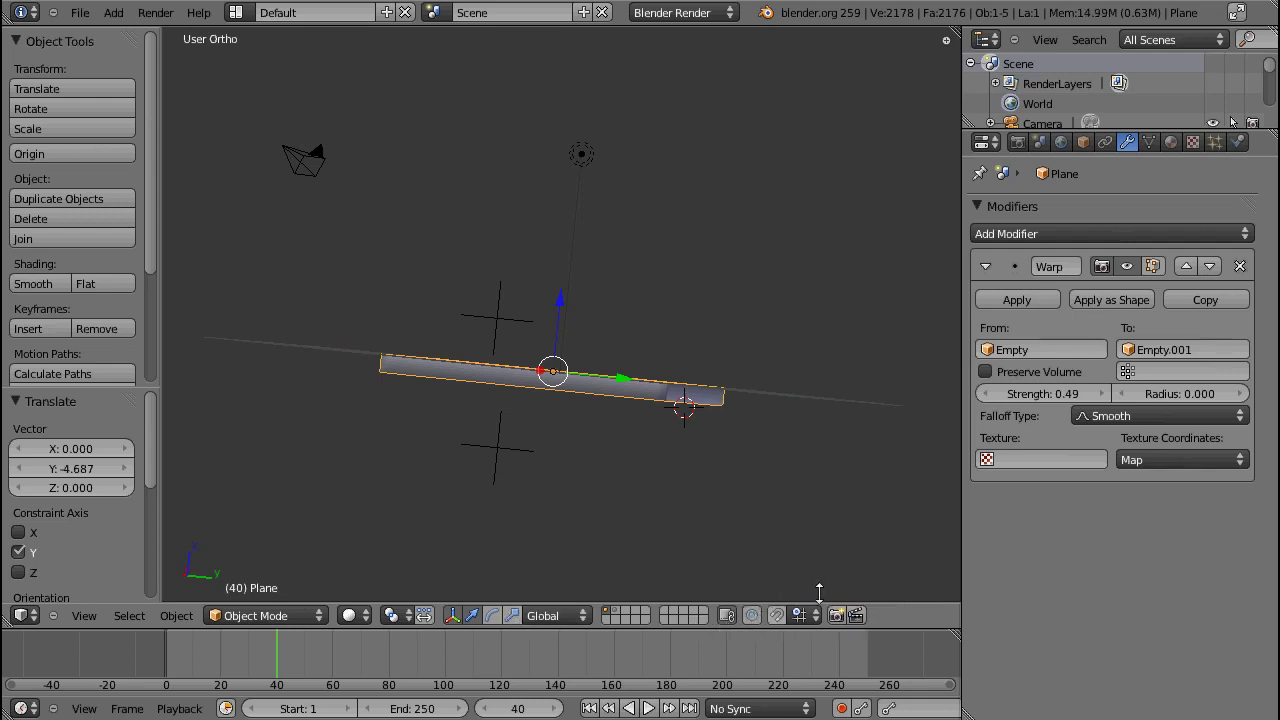
# Set the plane's Warp modifier falloff type to Sharp
pyautogui.click(1194, 418)
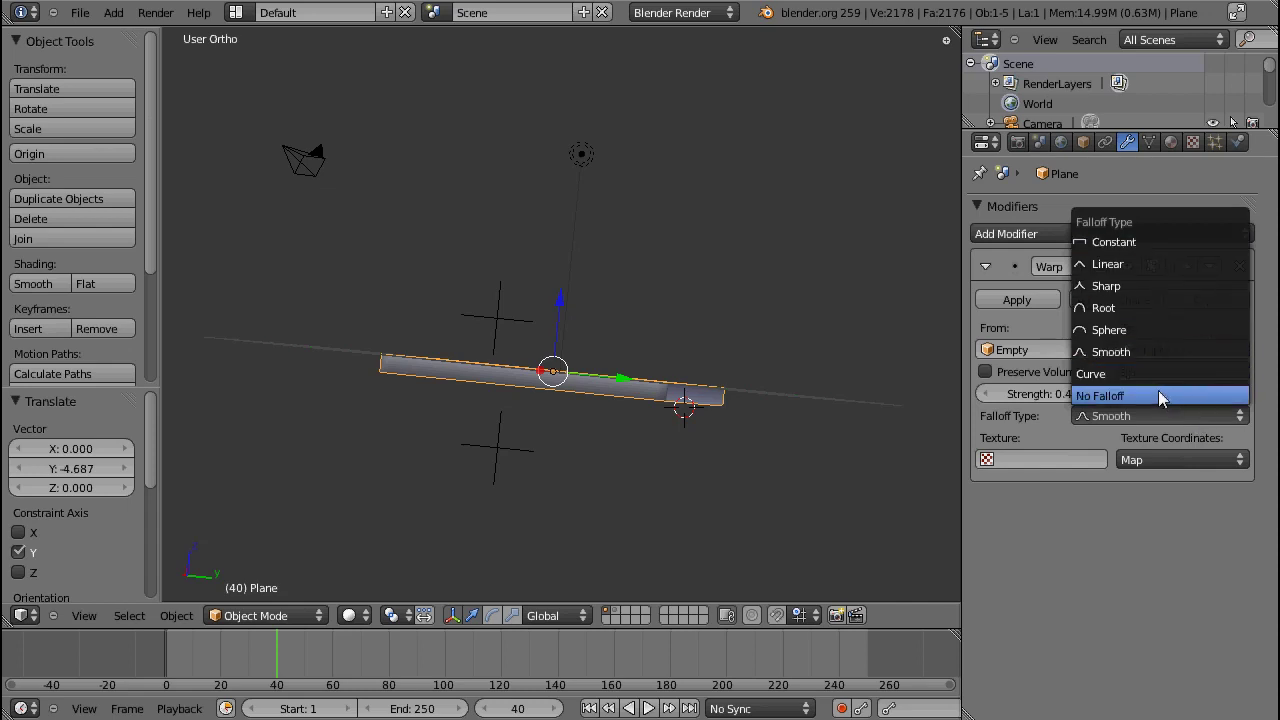
pyautogui.click(1142, 285)
pyautogui.moveTo(650, 340); pyautogui.dragTo(581, 289, button='middle')
# Move Empty along Y by about 0.72, to about -0.95
pyautogui.rightClick(508, 282)
pyautogui.press('g')
pyautogui.press('y')
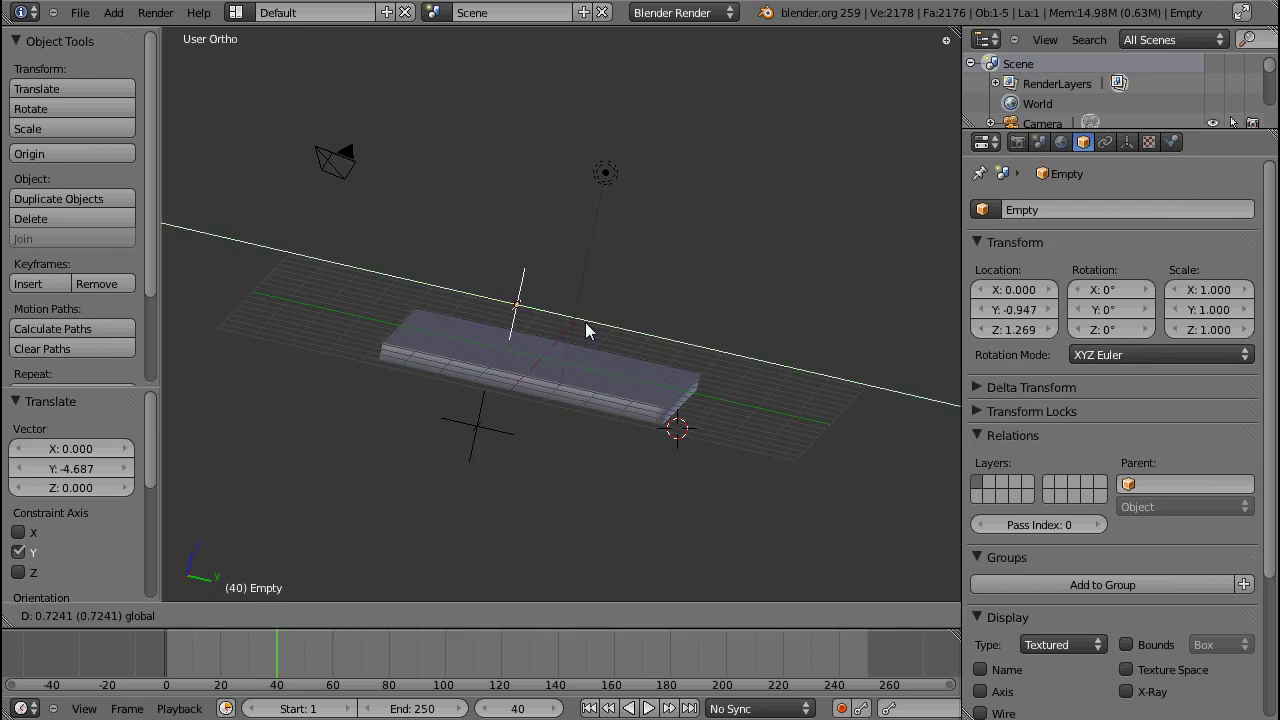
pyautogui.click(578, 320)
# Set the plane's Warp modifier strength to 0.88 and its radius to 0.720
pyautogui.rightClick(622, 387)
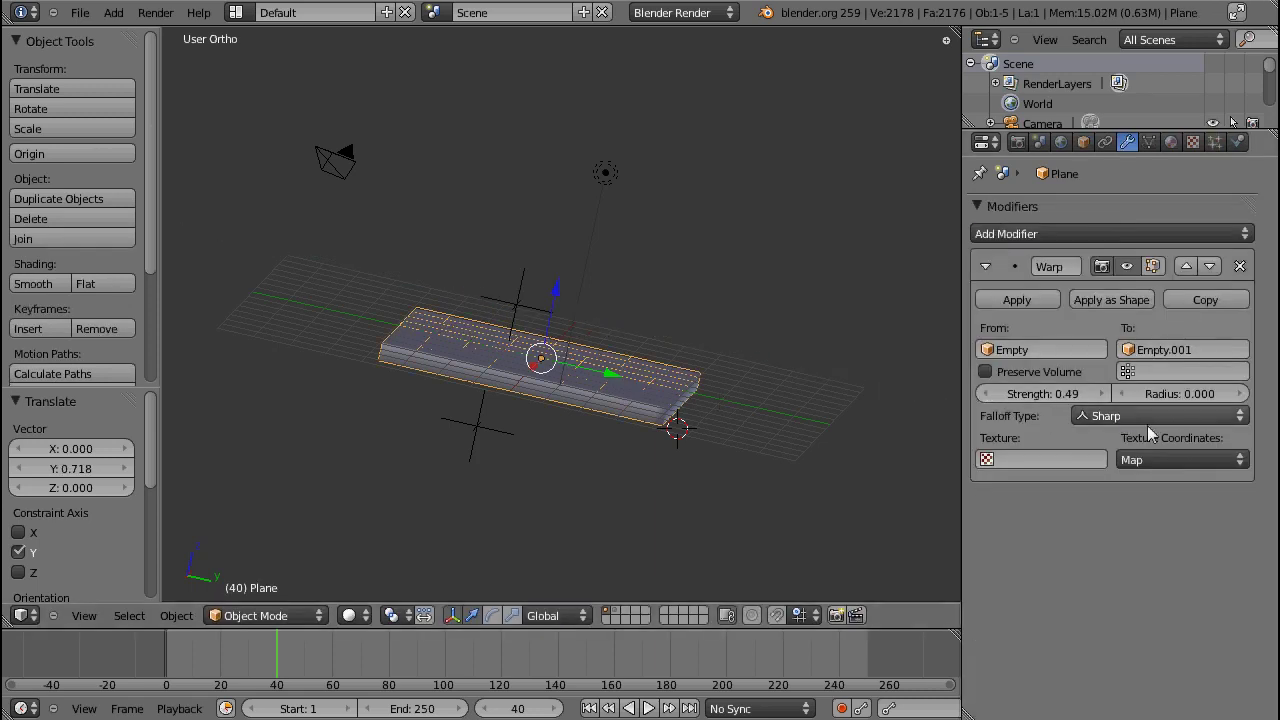
pyautogui.moveTo(1051, 393); pyautogui.dragTo(1196, 396)
pyautogui.moveTo(689, 371); pyautogui.dragTo(595, 298, button='middle')
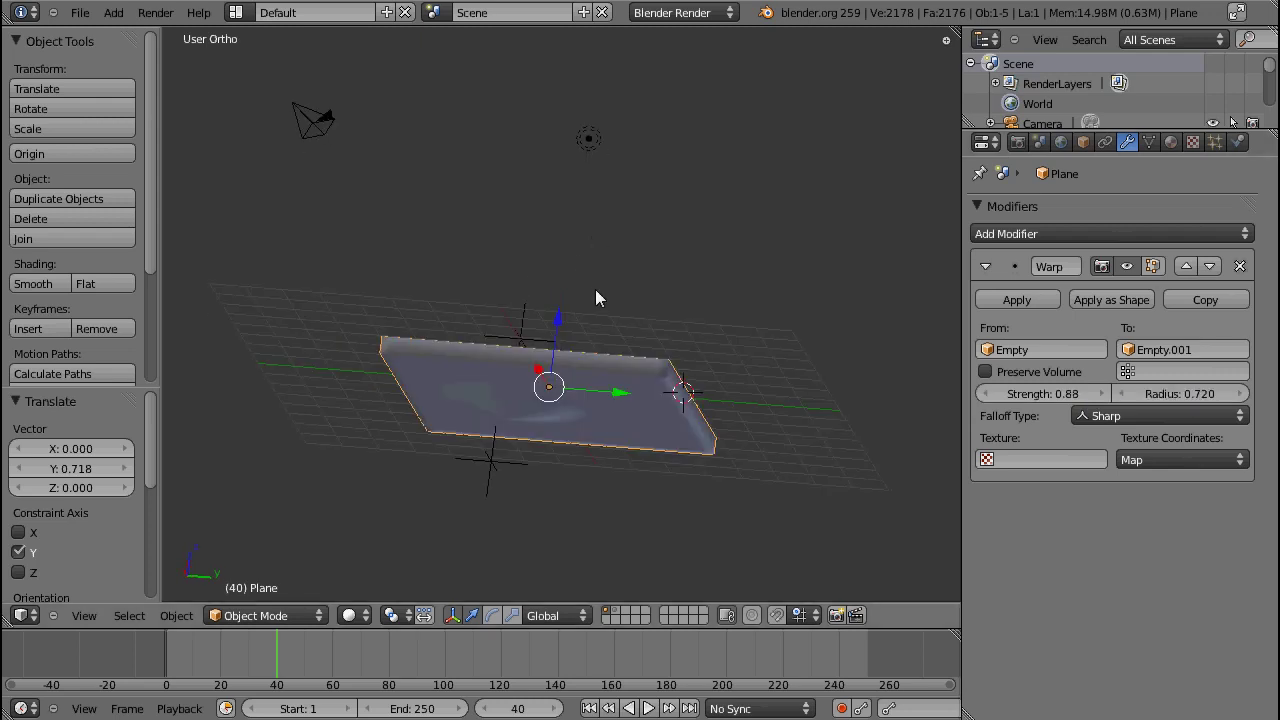
# Move Empty.001 down along Z by about 3.66, far below the plane
pyautogui.rightClick(512, 458)
pyautogui.moveTo(512, 458)
pyautogui.mouseDown(button='middle')
pyautogui.moveTo(532, 463)
pyautogui.moveTo(506, 460)
pyautogui.mouseUp(button='middle')
pyautogui.press('g')
pyautogui.press('z')
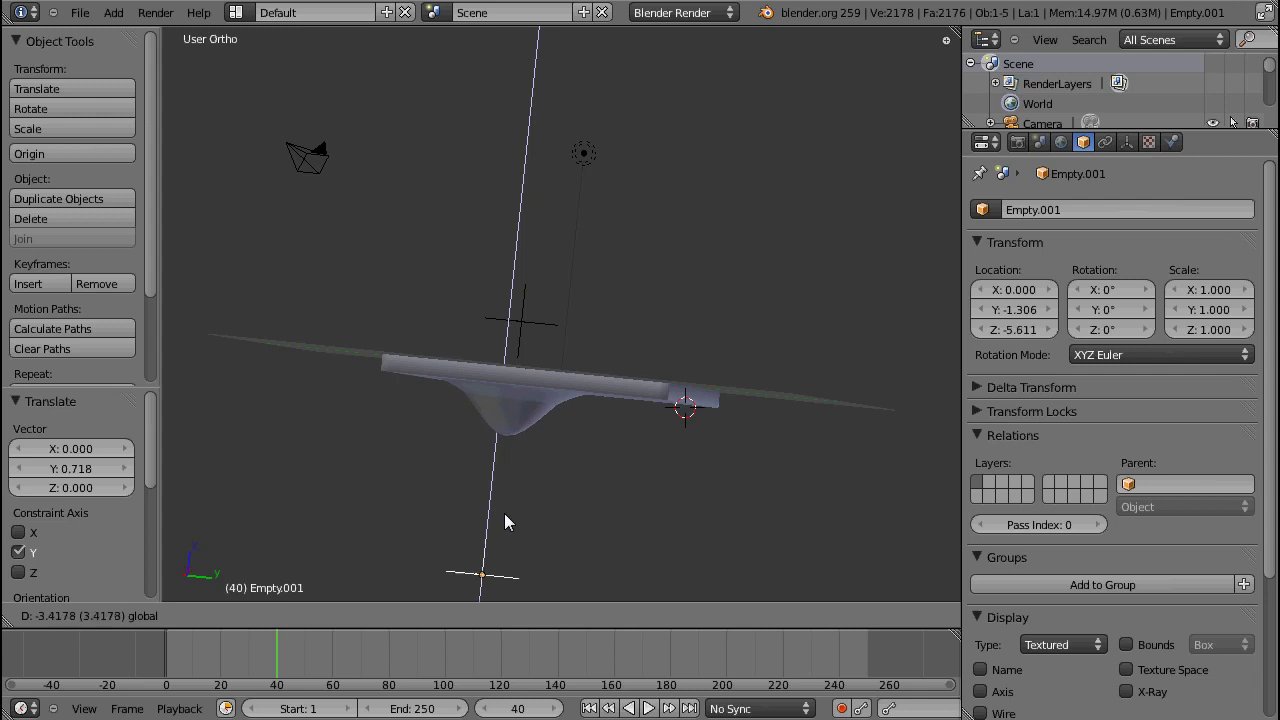
pyautogui.click(504, 521)
# Raise Empty.001 along Z to about -3.36
pyautogui.rightClick(548, 325)
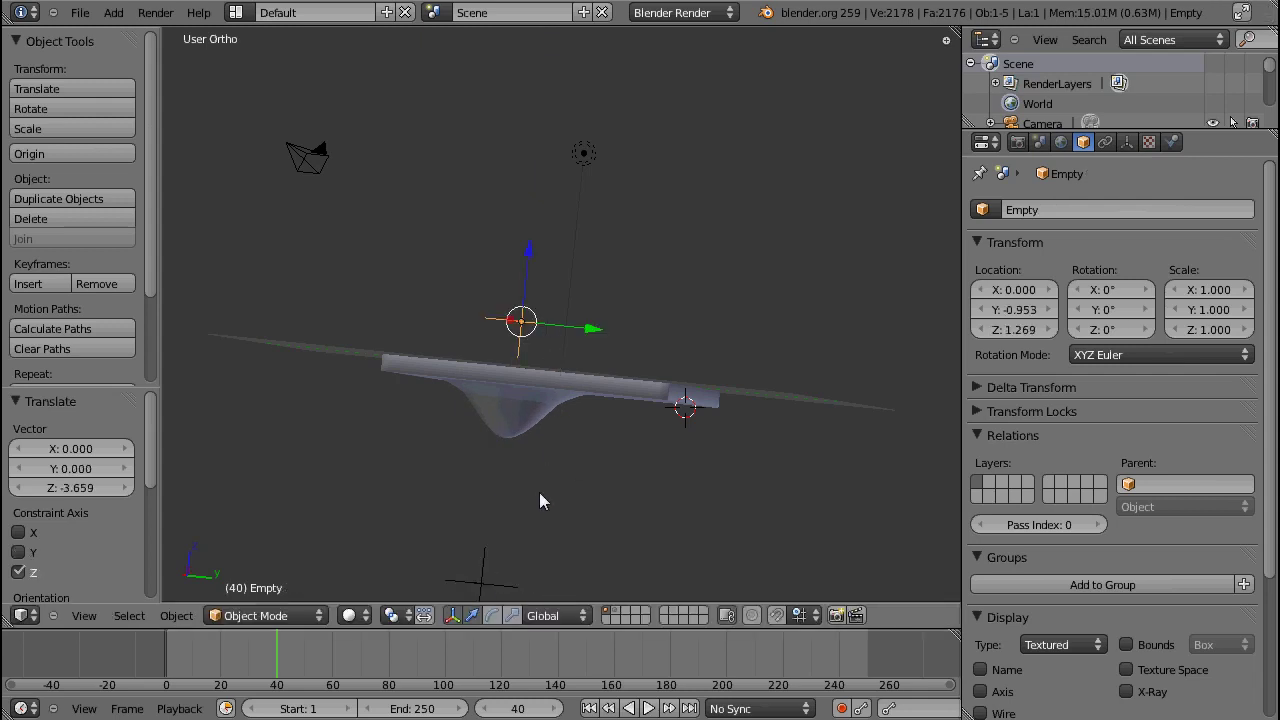
pyautogui.rightClick(488, 581)
pyautogui.press('g')
pyautogui.press('z')
pyautogui.click(491, 451)
# Assign the Tex texture to the plane's Warp modifier
pyautogui.rightClick(543, 389)
pyautogui.press('Tab')
pyautogui.moveTo(543, 389); pyautogui.dragTo(577, 347, button='middle')
pyautogui.press('Tab')
pyautogui.click(1040, 459)
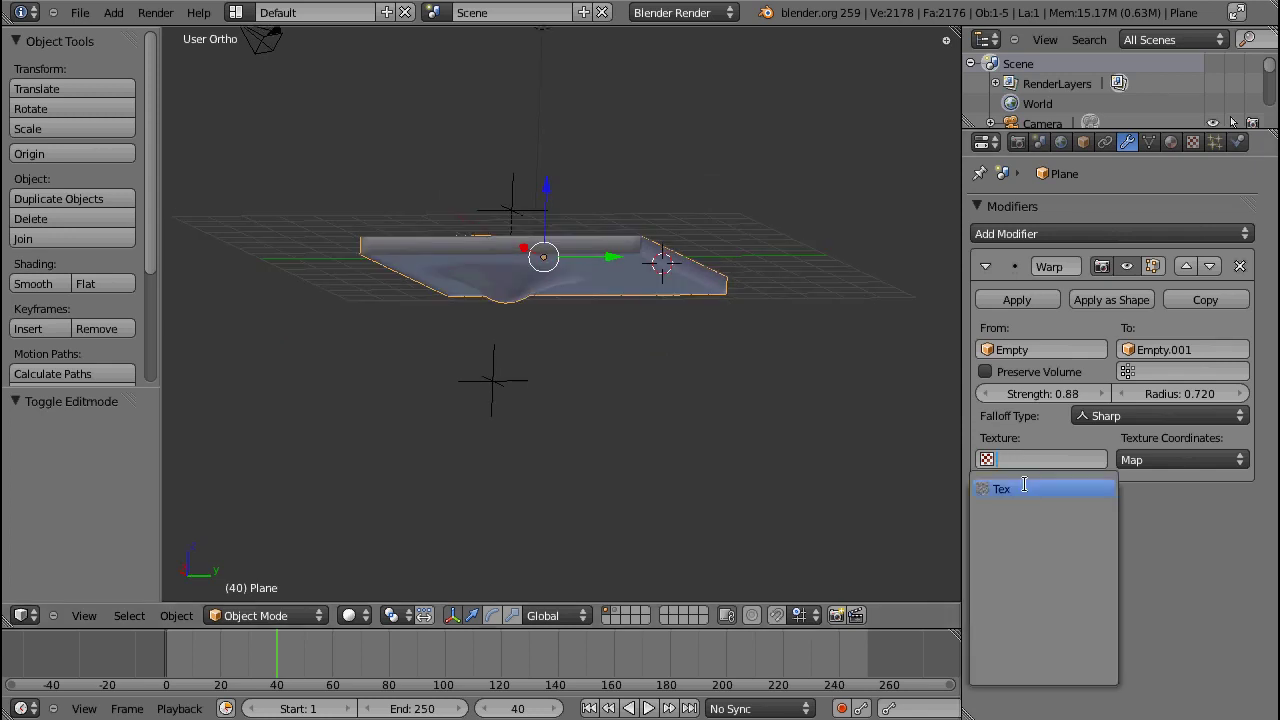
pyautogui.click(1000, 486)
pyautogui.moveTo(566, 200); pyautogui.dragTo(571, 363, button='middle')
# Lower Empty.001 along Z by about 1.63 to test the textured deformation
pyautogui.rightClick(487, 400)
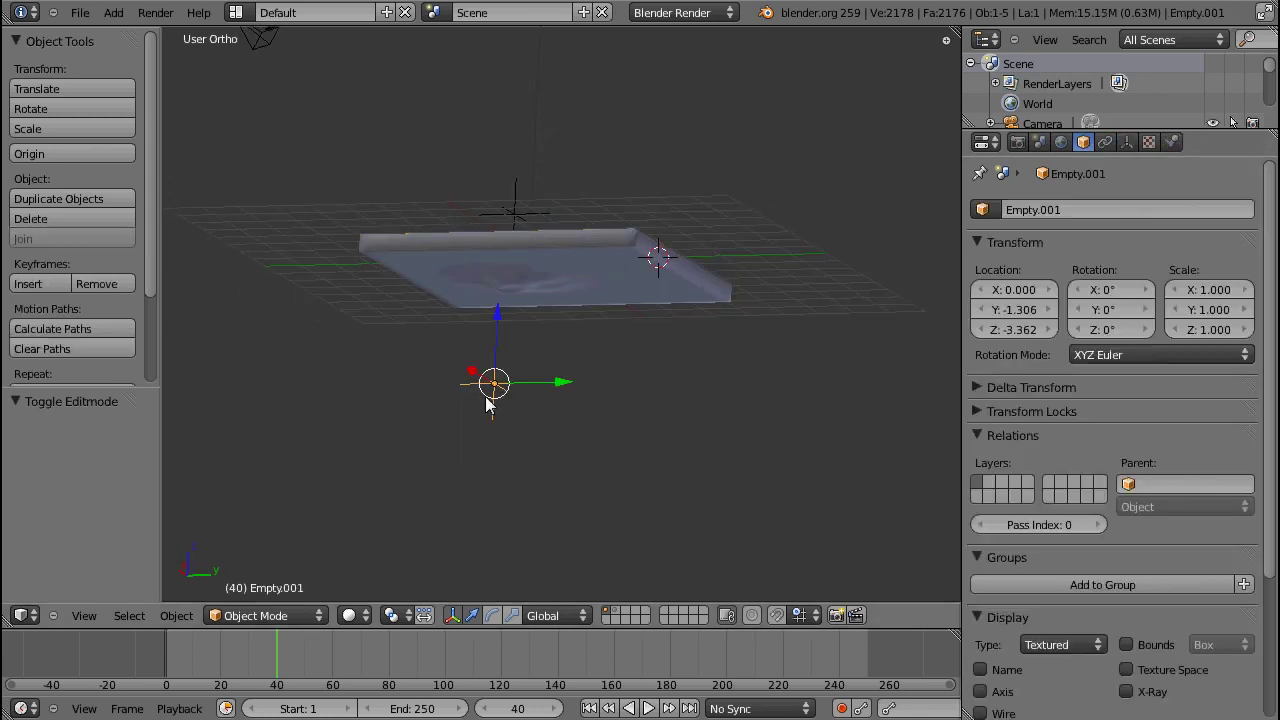
pyautogui.press('g')
pyautogui.press('z')
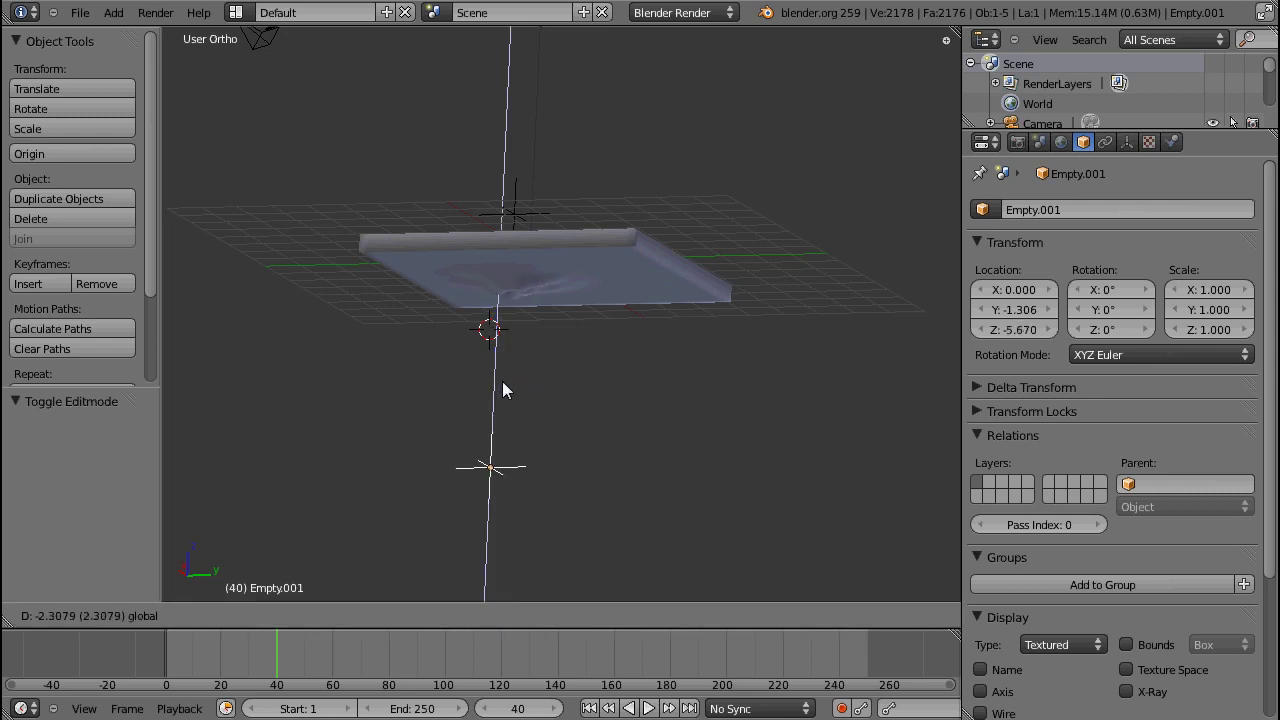
pyautogui.click(502, 378)
# Raise Empty.001 along Z to just beneath the slab
pyautogui.moveTo(502, 378); pyautogui.dragTo(494, 340, button='middle')
pyautogui.press('g')
pyautogui.press('z')
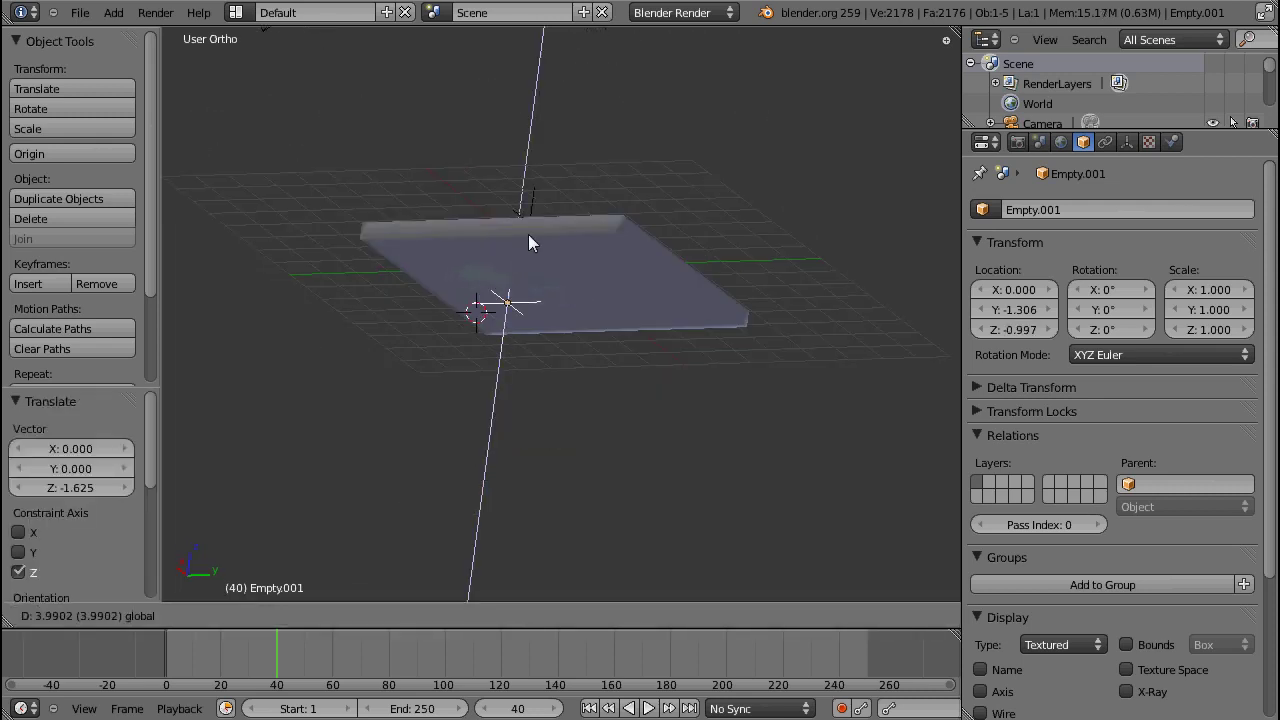
pyautogui.click(538, 236)
pyautogui.moveTo(540, 234); pyautogui.dragTo(516, 252, button='middle')
# Lower Empty along Z by about 4.94, to about -3.67 beneath the slab
pyautogui.rightClick(515, 188)
pyautogui.rightClick(515, 188)
pyautogui.press('g')
pyautogui.press('z')
pyautogui.click(527, 182)
pyautogui.press('g')
pyautogui.press('z')
pyautogui.click(529, 297)
pyautogui.press('s')
pyautogui.press('z')
pyautogui.rightClick(540, 203)
# Raise Empty.001 along Z by about 3.78, placing it above the slab at about 2.48
pyautogui.moveTo(540, 203); pyautogui.dragTo(509, 222, button='middle')
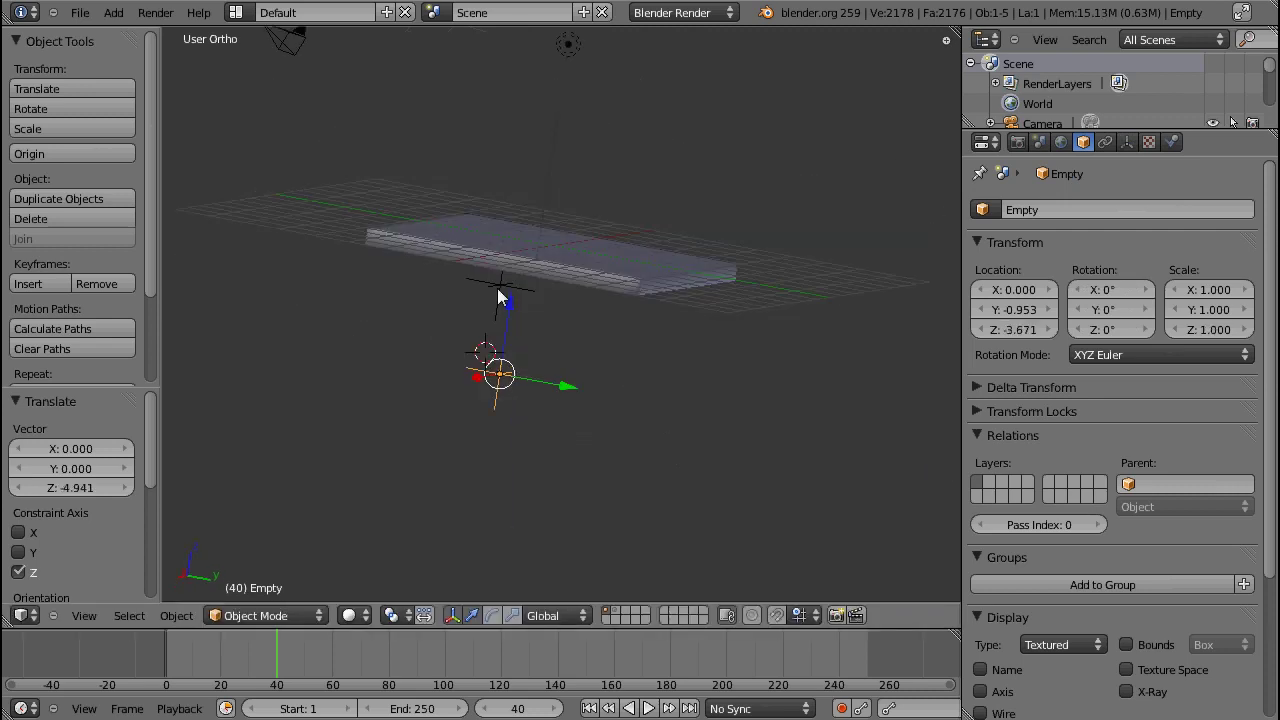
pyautogui.hotkey('shift', 'd')
pyautogui.press('z')
pyautogui.click(539, 89)
# Raise Empty along Z to about -1.33, closer to the slab's underside
pyautogui.rightClick(484, 388)
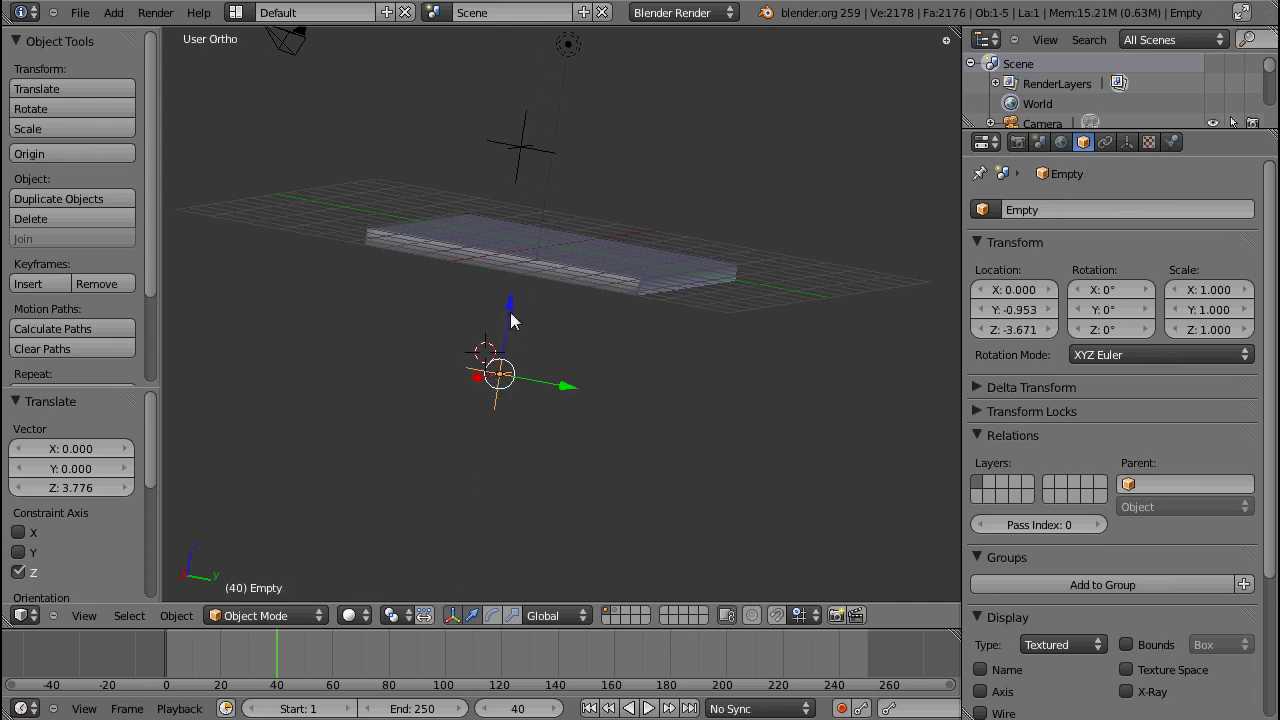
pyautogui.press('g')
pyautogui.press('z')
pyautogui.click(528, 227)
# Move Empty.001 along Y by about 0.59, to about -0.72
pyautogui.rightClick(527, 156)
pyautogui.press('g')
pyautogui.press('y')
pyautogui.click(513, 192)
# Raise Empty.001 slightly along Z, to about 2.61
pyautogui.moveTo(513, 192); pyautogui.dragTo(527, 290, button='middle')
pyautogui.scroll(3, 468, 128)
pyautogui.keyDown('shift'); pyautogui.moveTo(480, 246); pyautogui.dragTo(497, 323, button='middle'); pyautogui.keyUp('shift')
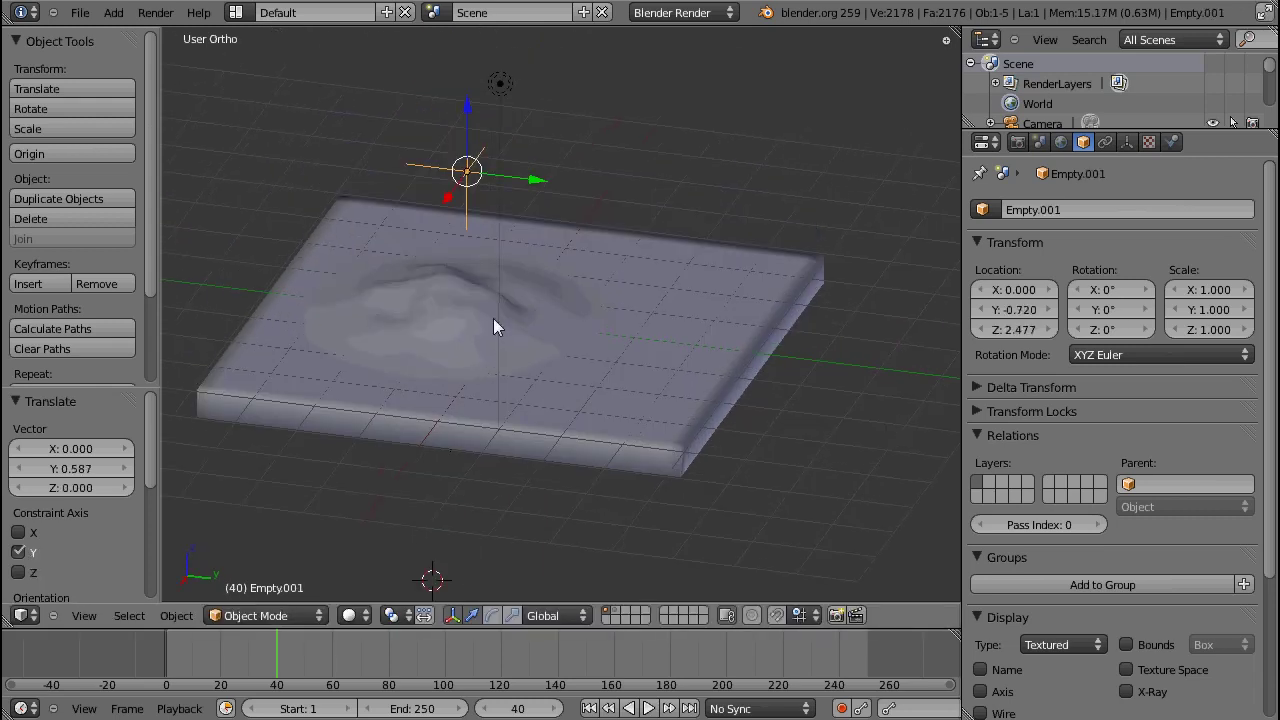
pyautogui.press('g')
pyautogui.press('z')
pyautogui.click(467, 112)
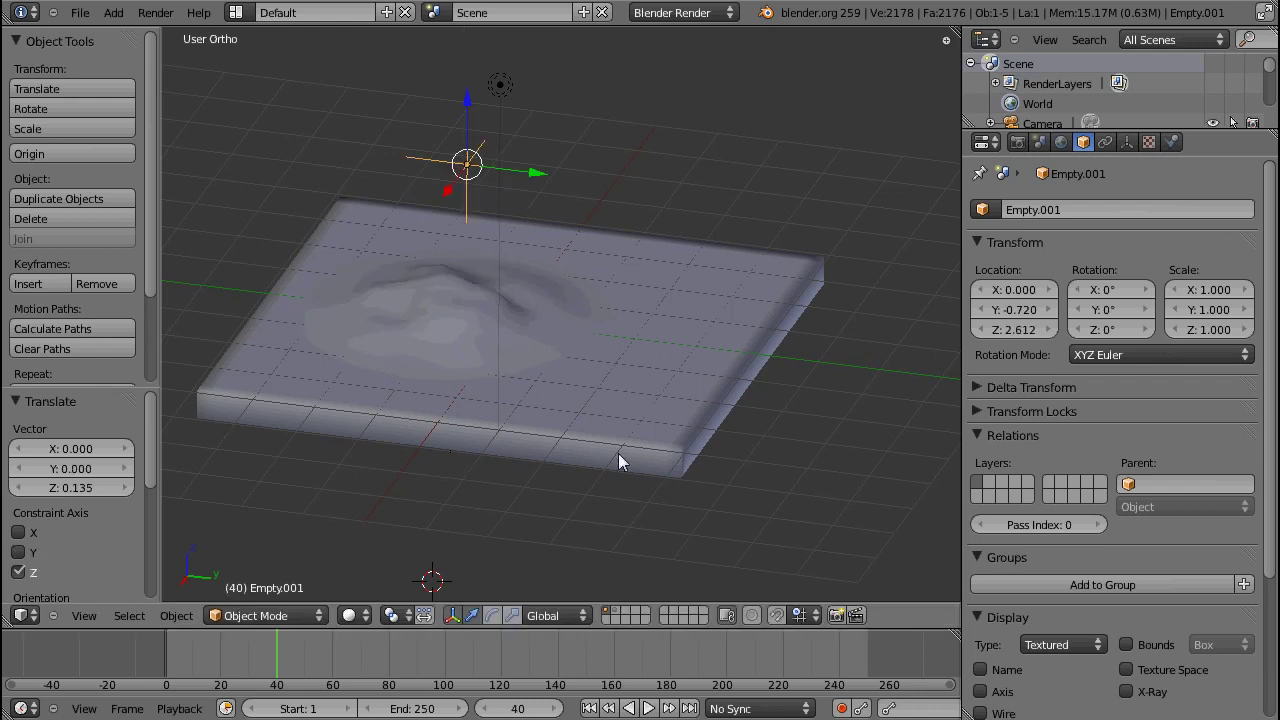
# Enable proportional editing on the plane in Edit Mode, view its falloff options, and return to Object Mode
pyautogui.rightClick(613, 422)
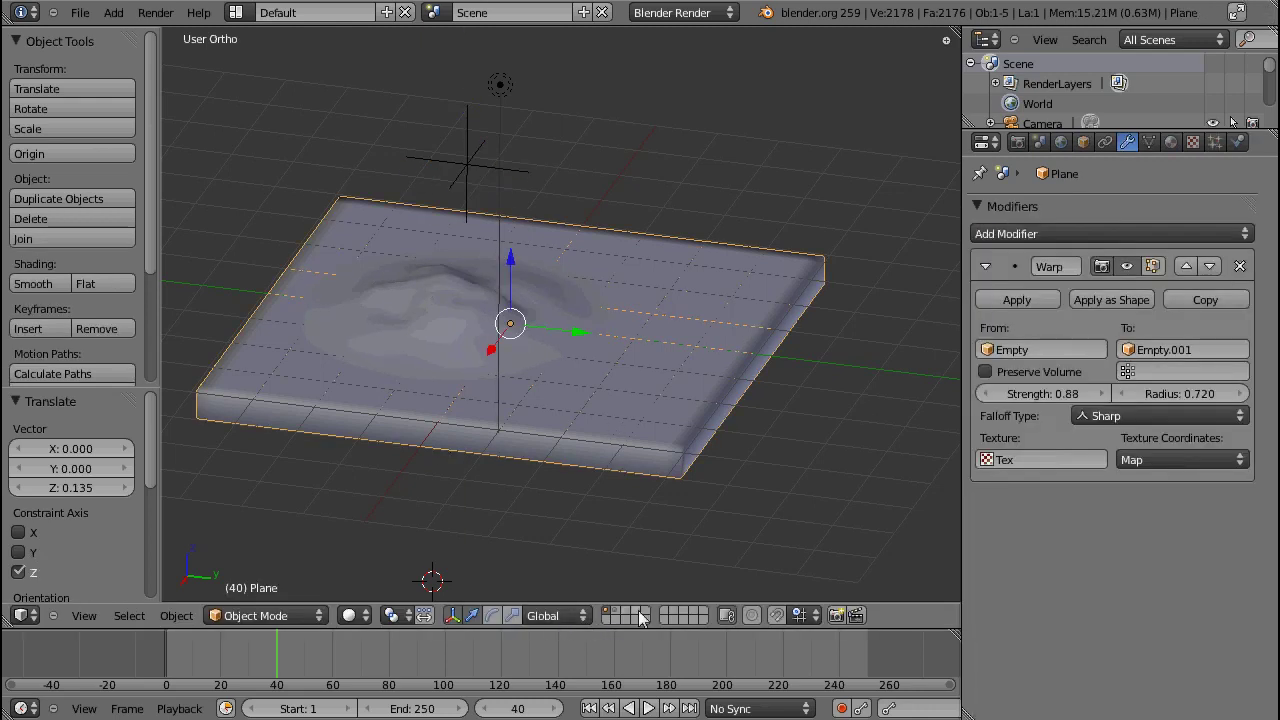
pyautogui.press('Tab')
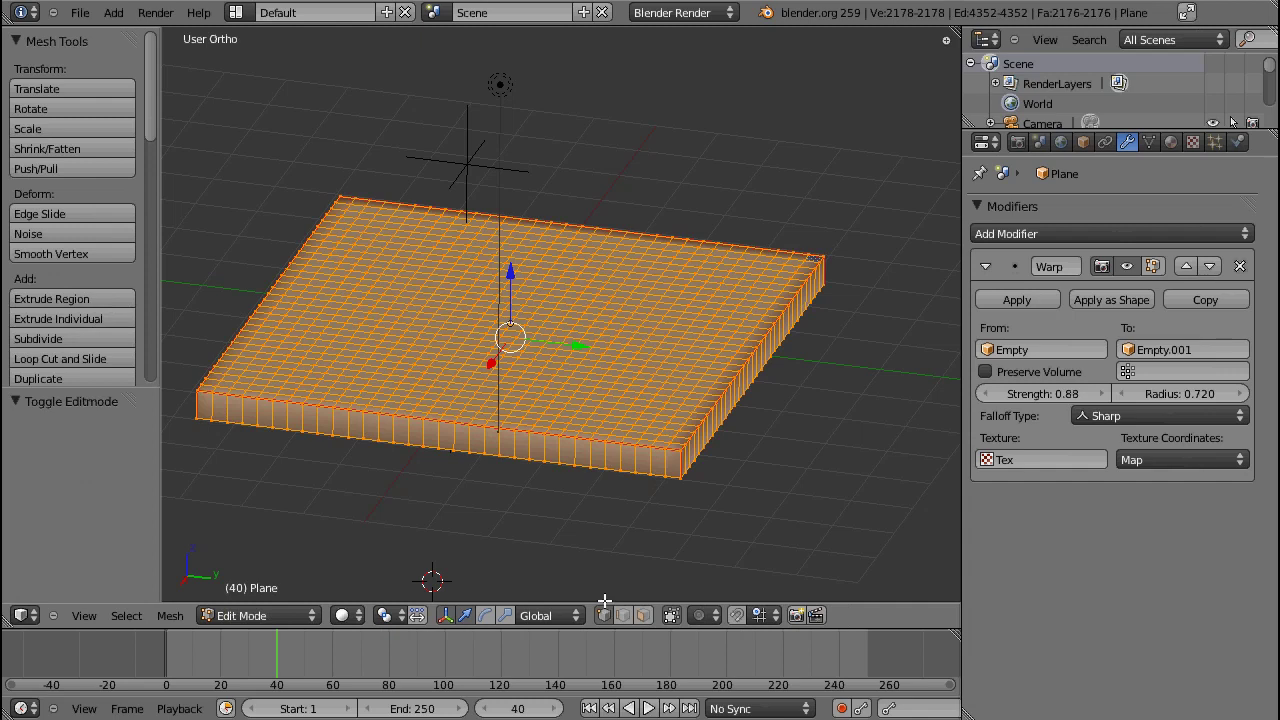
pyautogui.click(705, 615)
pyautogui.click(720, 574)
pyautogui.click(744, 616)
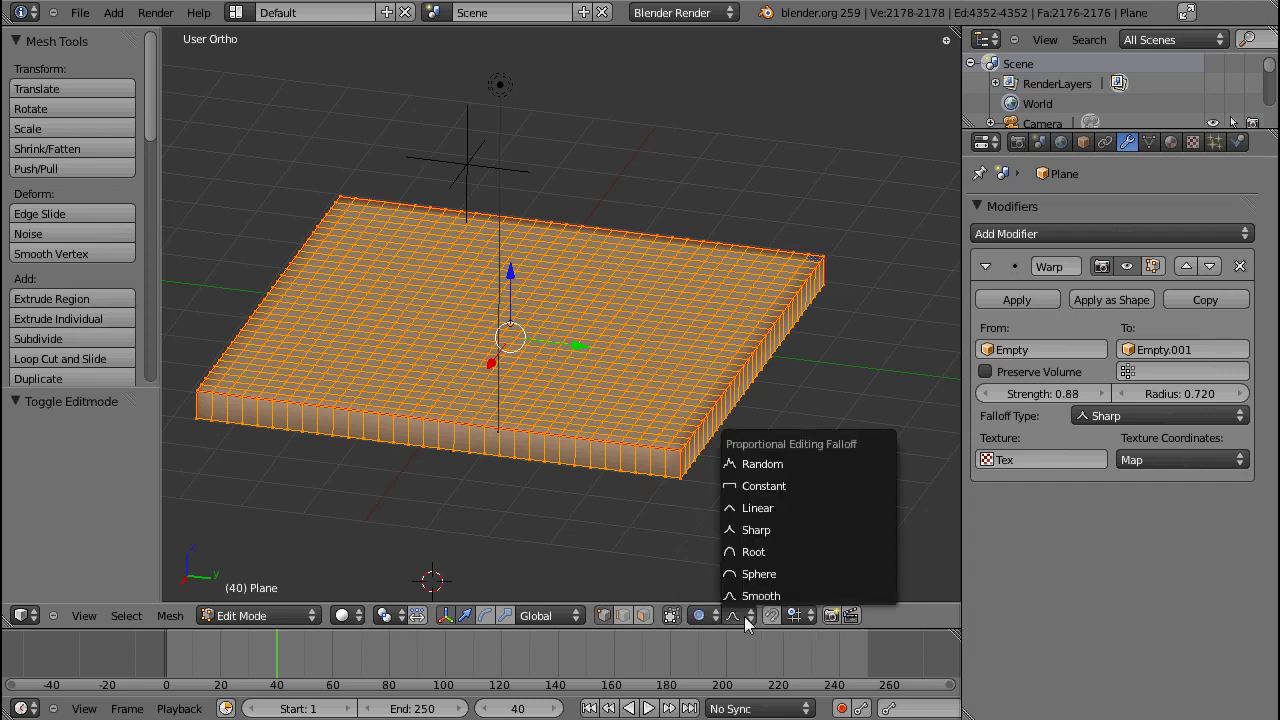
pyautogui.press('Tab')
# Examine the textured bump on the slab and view the Warp modifier's texture coordinate options
pyautogui.moveTo(595, 390); pyautogui.dragTo(488, 300, button='middle')
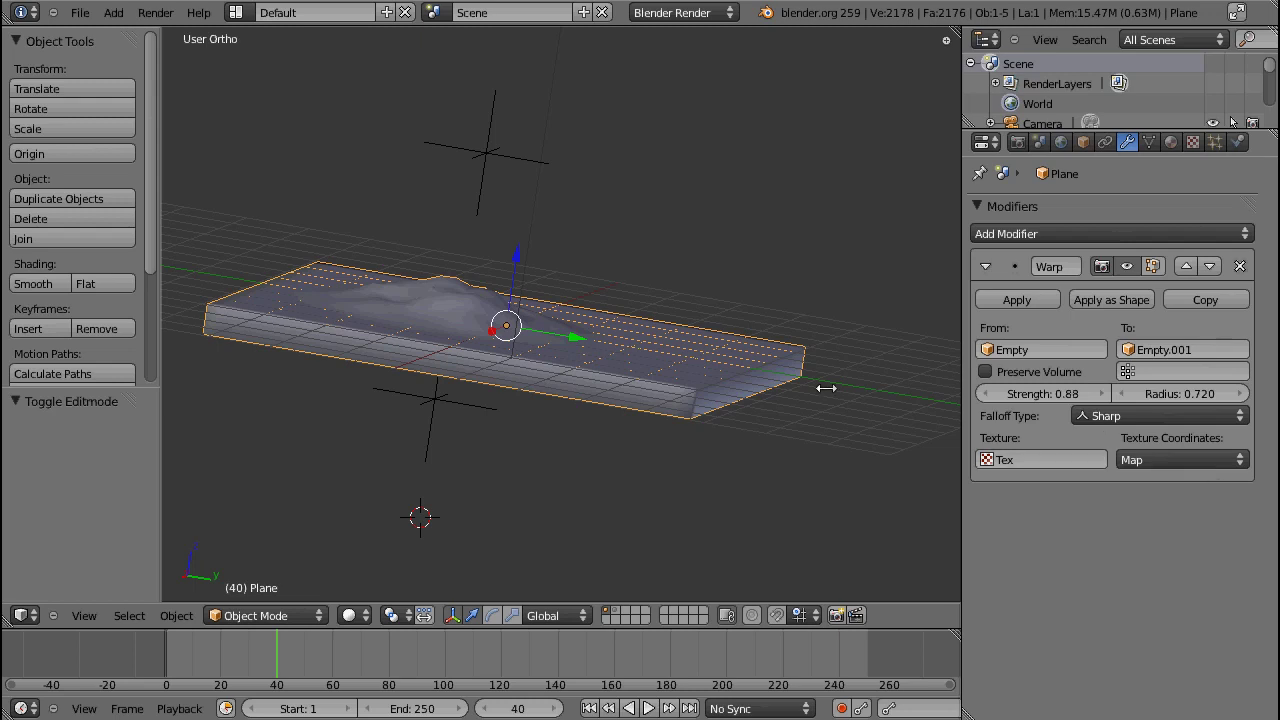
pyautogui.moveTo(542, 362); pyautogui.dragTo(467, 363, button='middle')
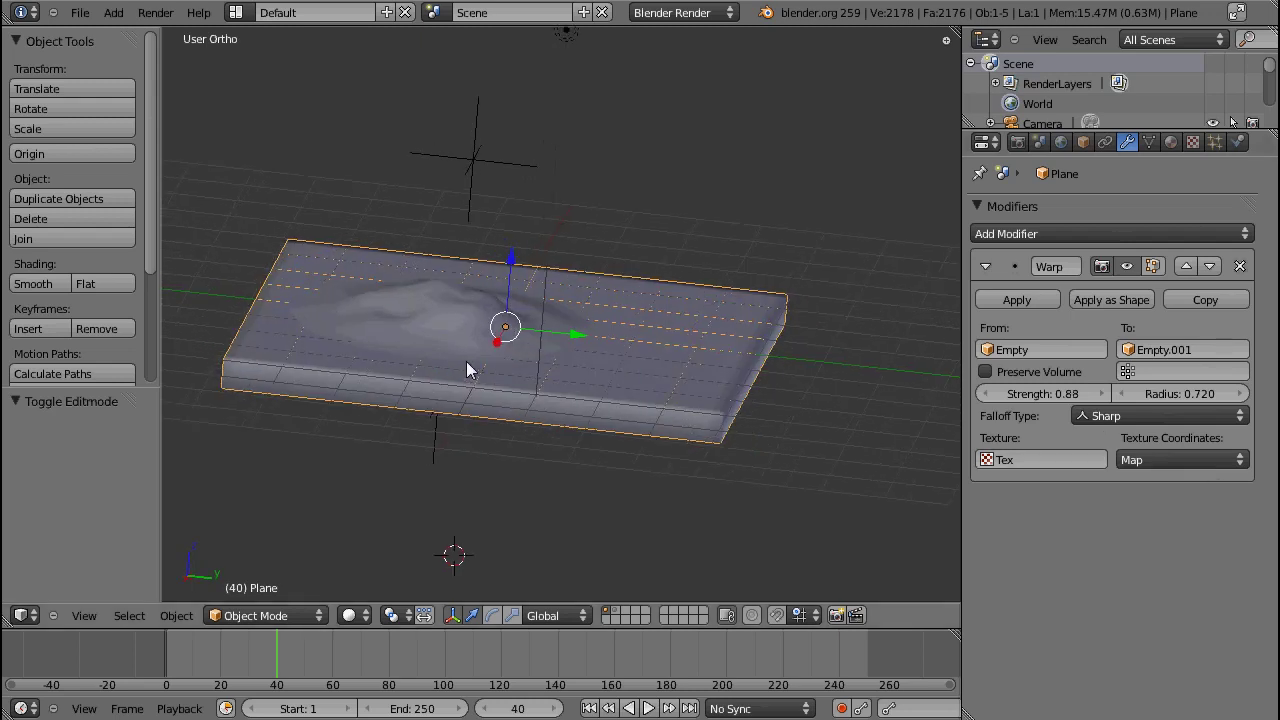
pyautogui.click(1180, 465)
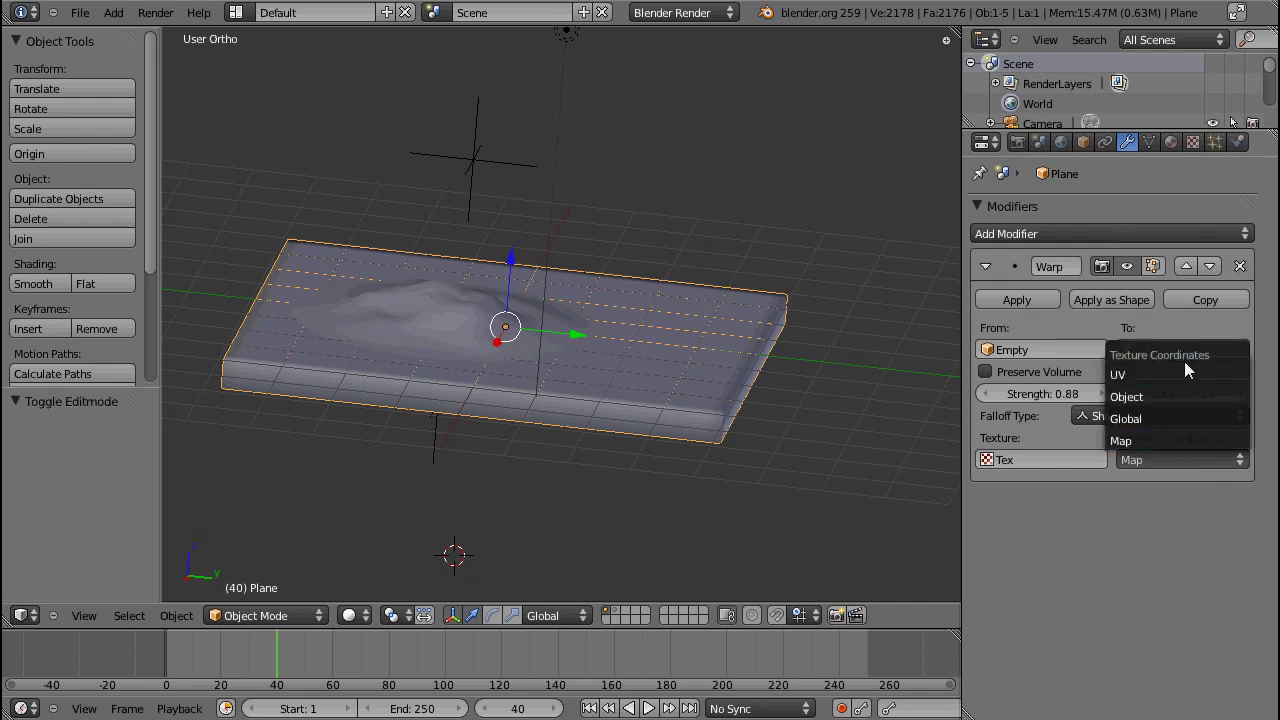
pyautogui.click(1166, 459)
pyautogui.moveTo(482, 358); pyautogui.dragTo(475, 398, button='middle')
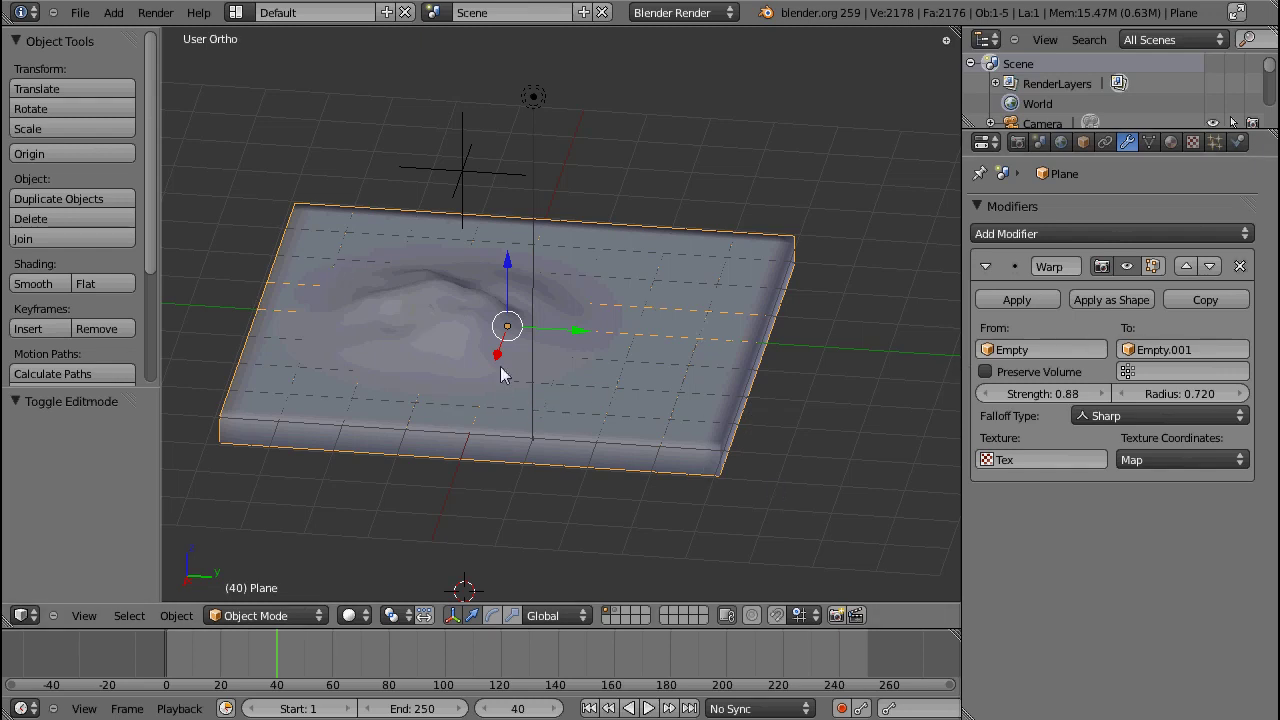
pyautogui.moveTo(489, 408); pyautogui.dragTo(482, 340, button='middle')
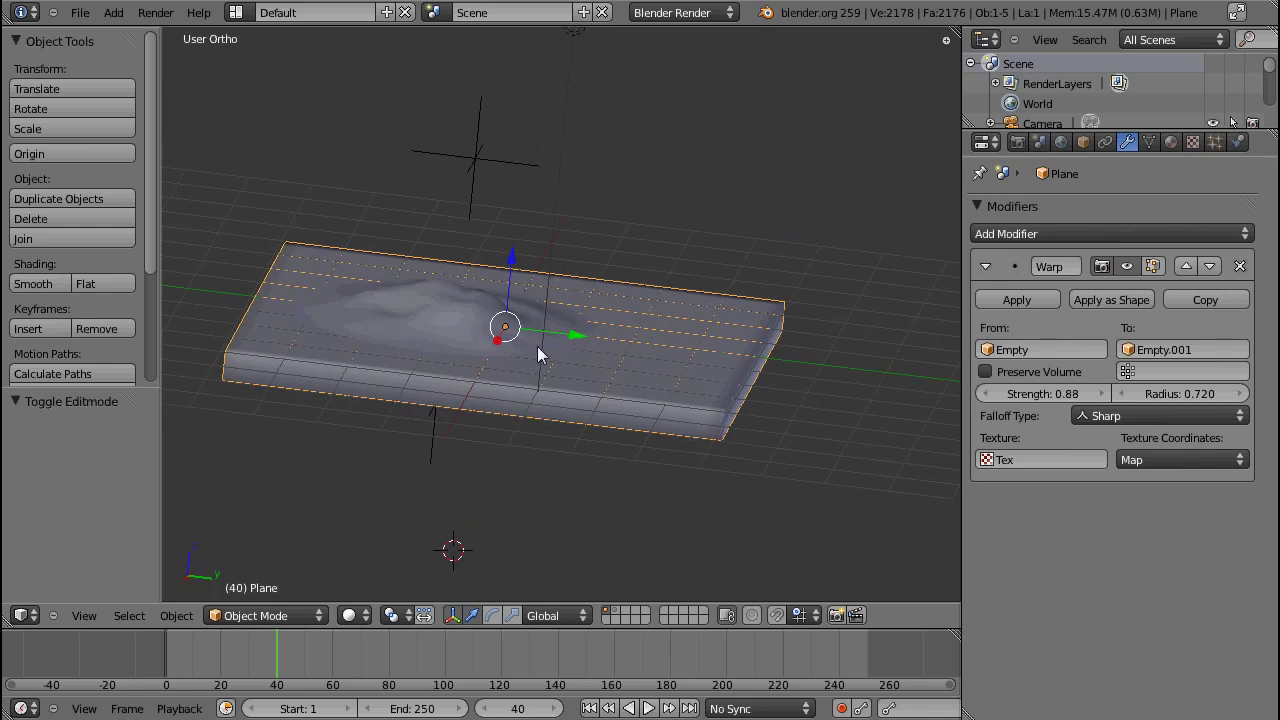
pyautogui.moveTo(607, 329); pyautogui.dragTo(592, 340, button='middle')
# Try moving Empty.001 along Y in the negative direction, and view the Warp modifier's texture coordinate options again
pyautogui.rightClick(470, 160)
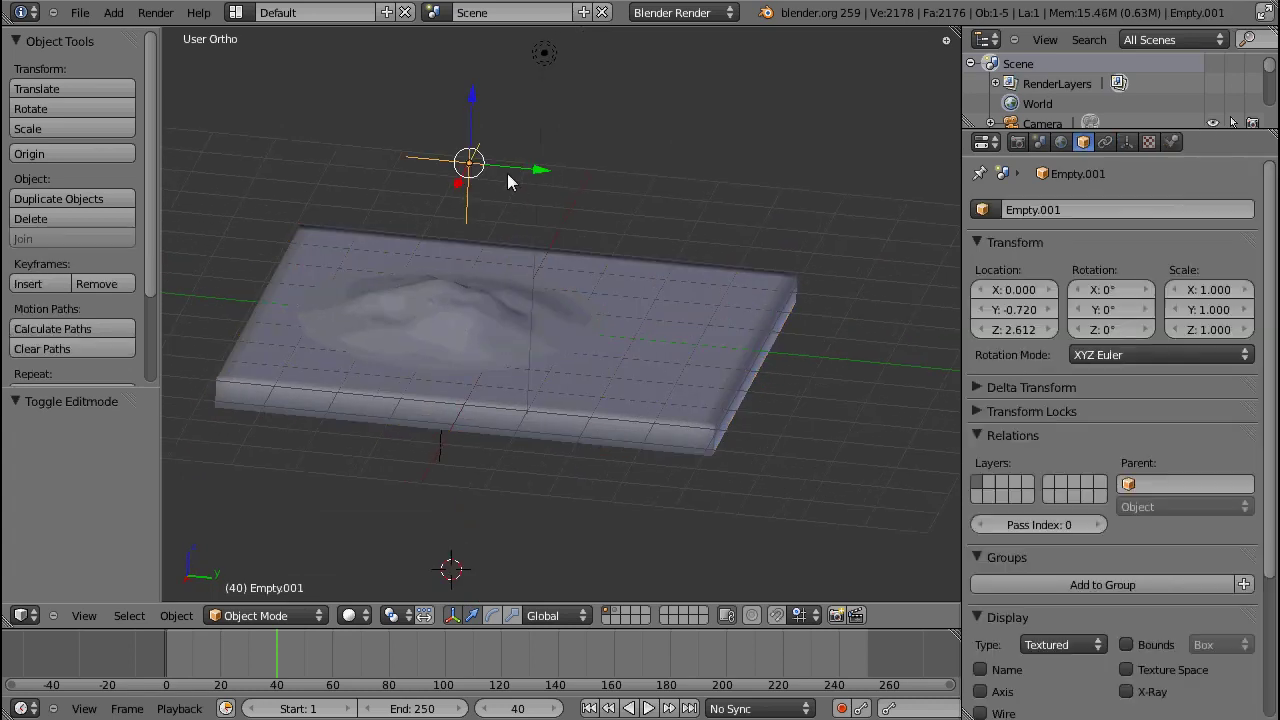
pyautogui.press('g')
pyautogui.press('y')
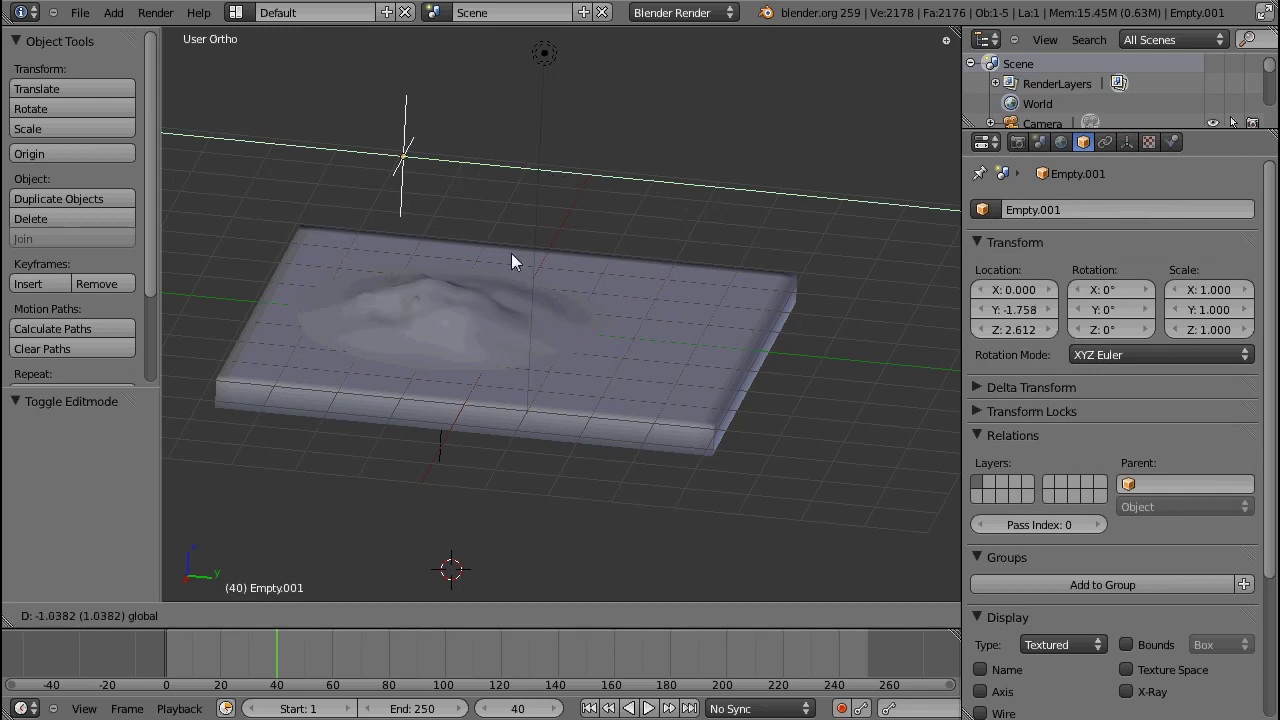
pyautogui.click(459, 265)
pyautogui.rightClick(530, 326)
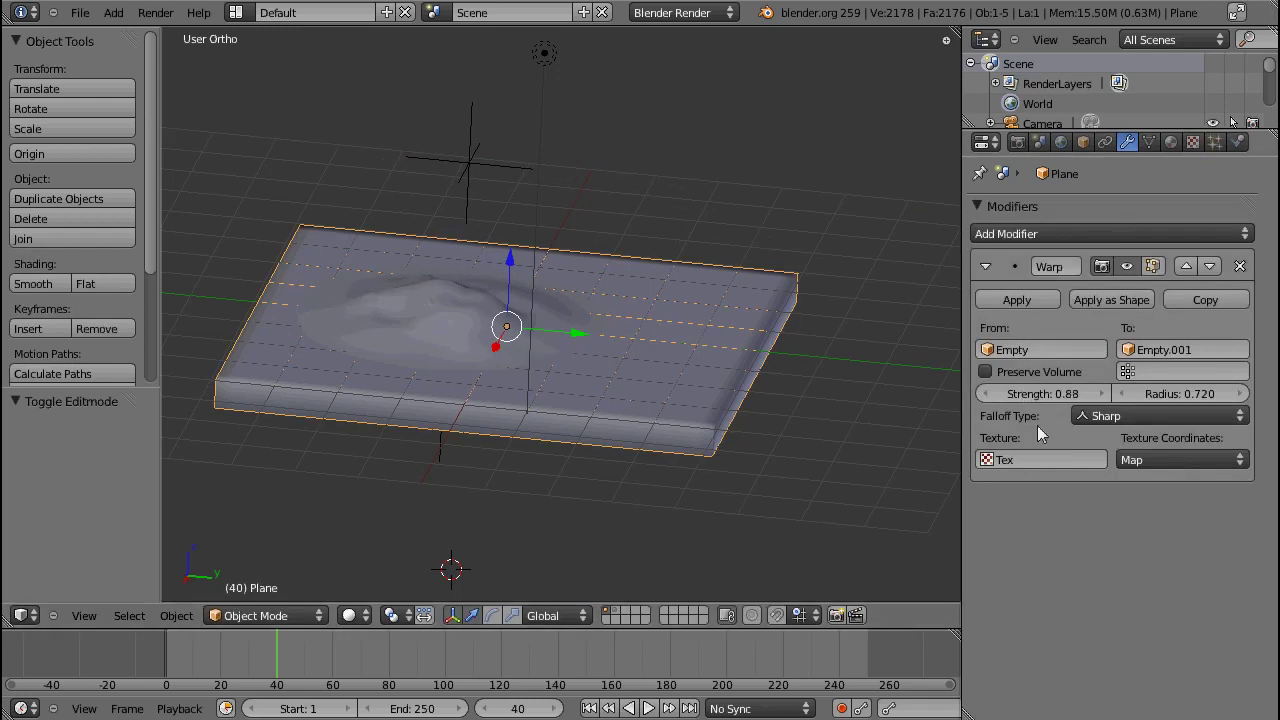
pyautogui.click(1143, 463)
# Try rotating Empty.001 to see how the slab's bump responds
pyautogui.rightClick(465, 170)
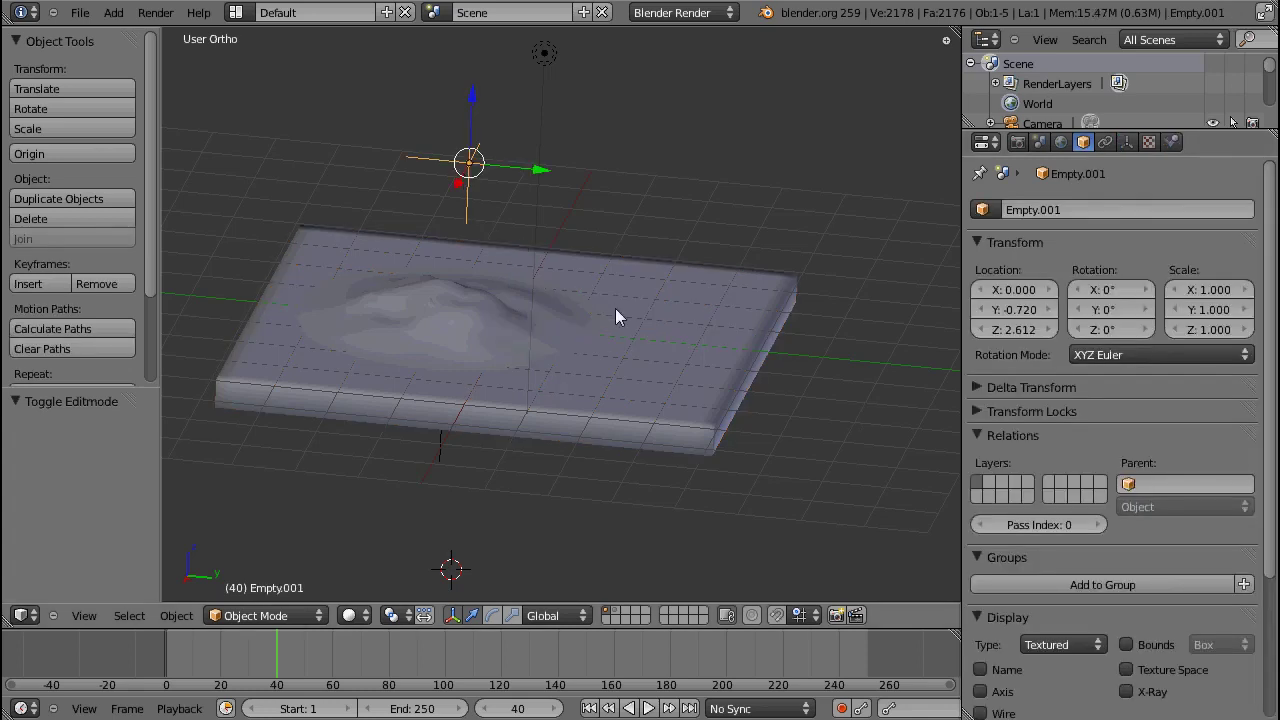
pyautogui.press('r')
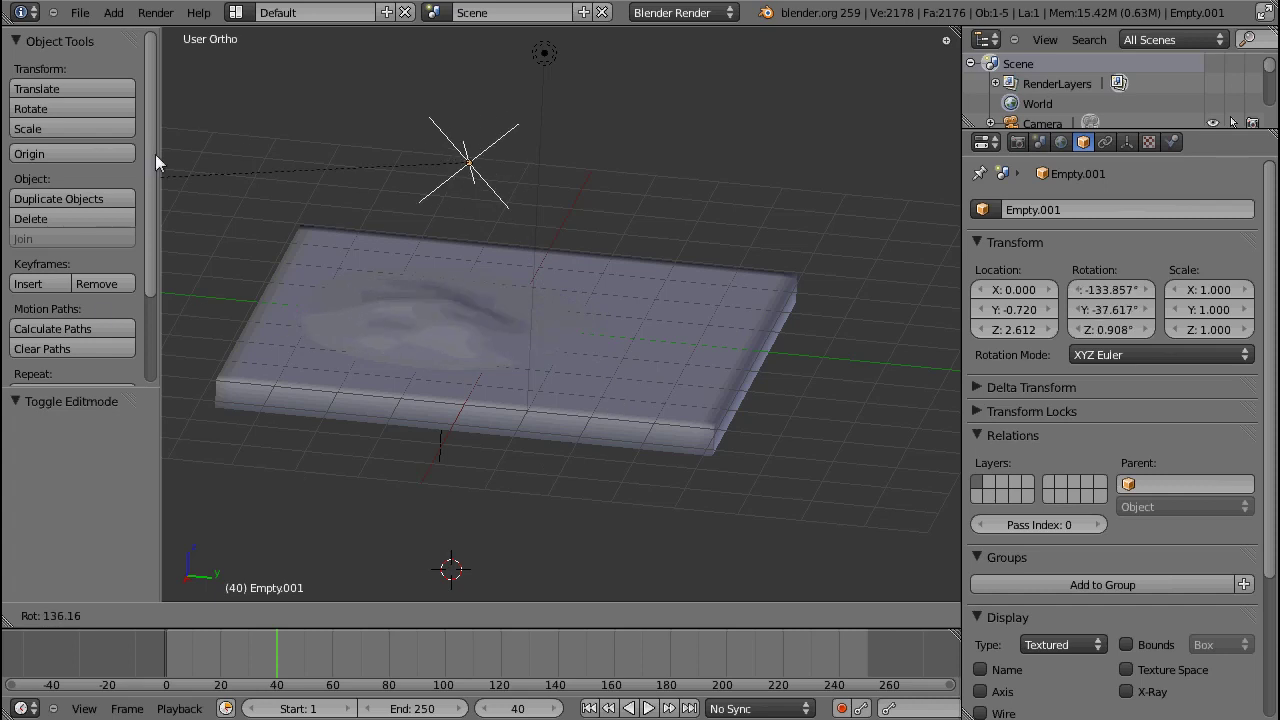
pyautogui.press('Escape')
# Raise Empty.001 along Z to about 4.35 and Empty along Z to about -0.82
pyautogui.press('g')
pyautogui.press('z')
pyautogui.click(441, 457)
pyautogui.rightClick(441, 455)
pyautogui.press('g')
pyautogui.press('z')
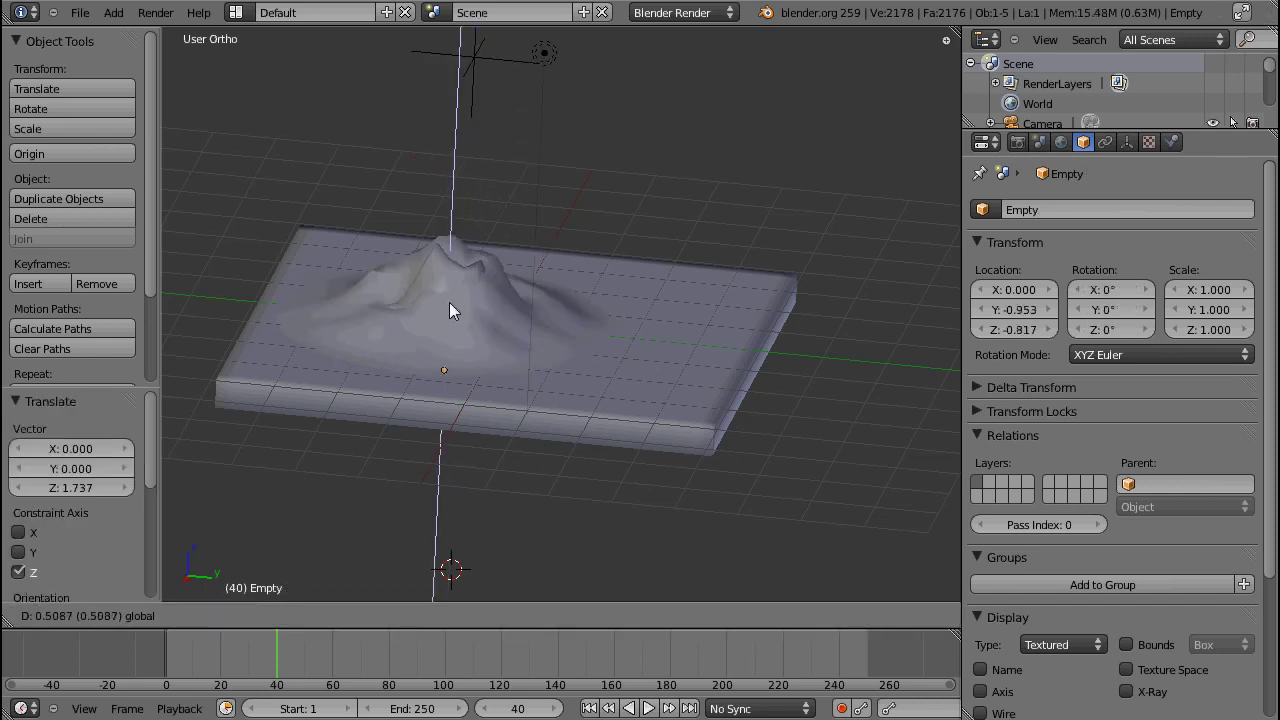
pyautogui.click(449, 302)
# Increase the plane's Warp modifier strength to 1.39
pyautogui.rightClick(449, 302)
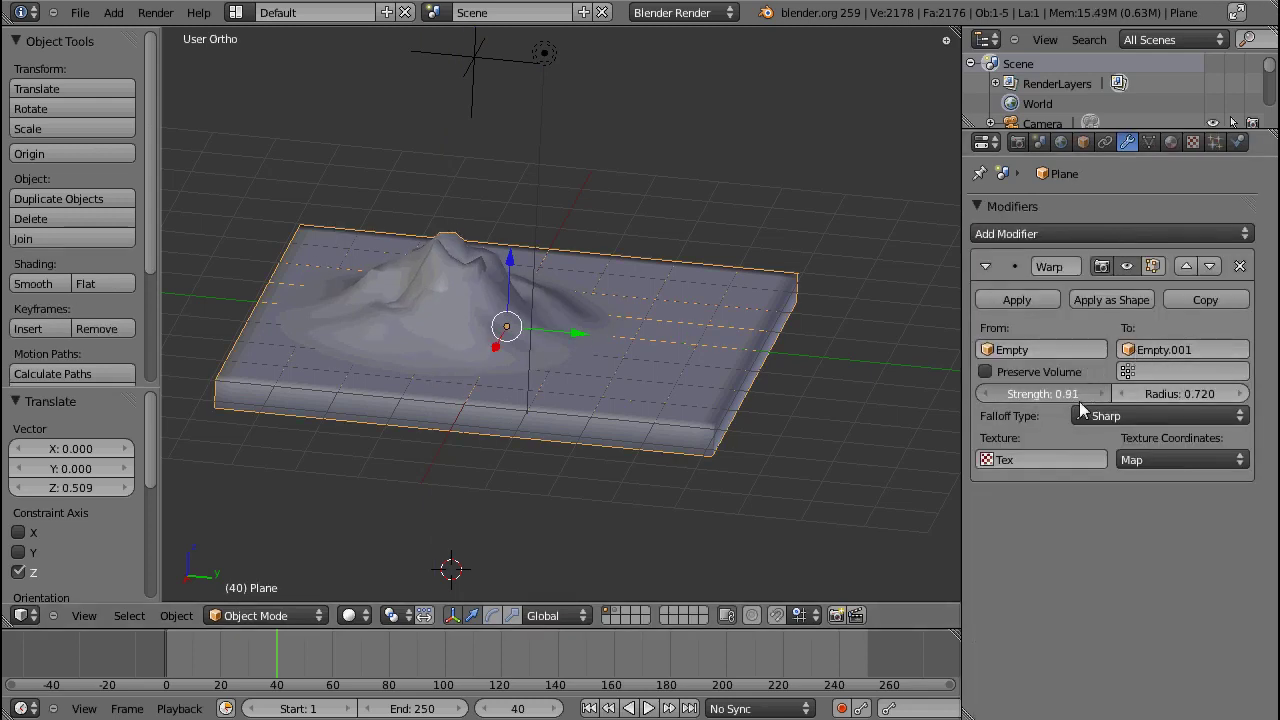
pyautogui.moveTo(1079, 401); pyautogui.dragTo(1102, 401)
# Try rotating Empty.001 above the peak to see its effect at the increased strength
pyautogui.rightClick(478, 70)
pyautogui.press('r')
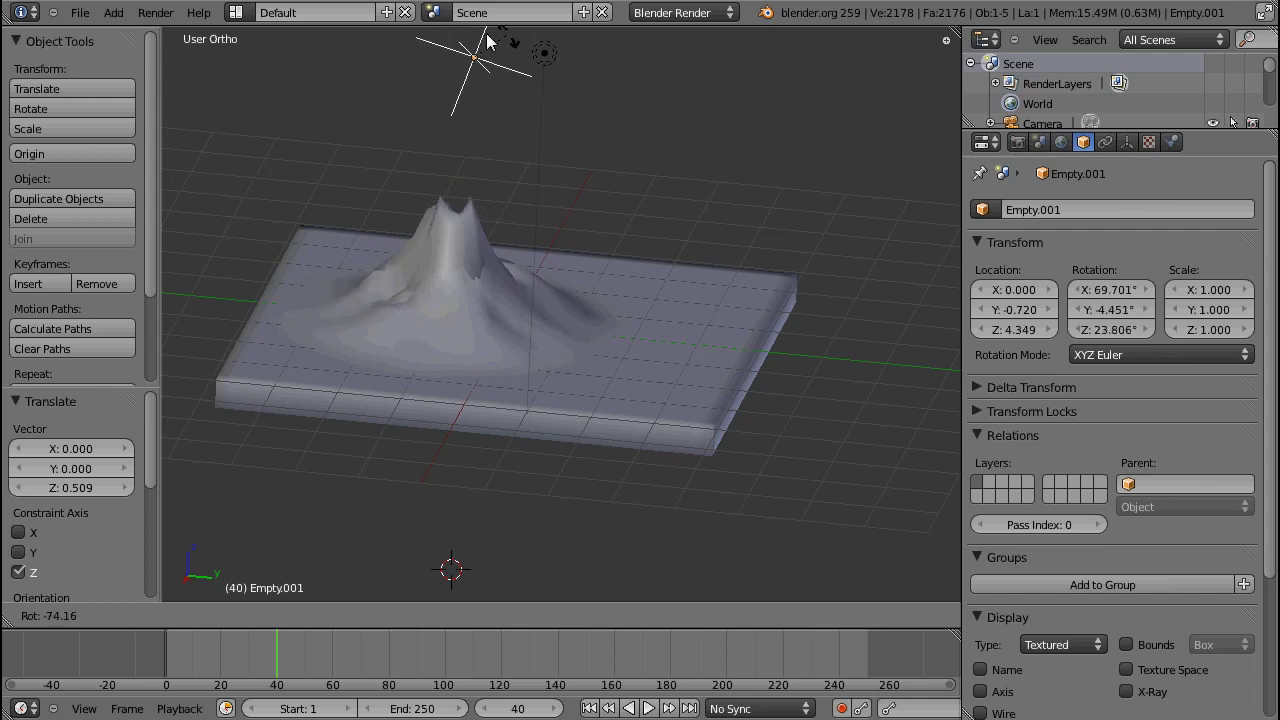
pyautogui.rightClick(656, 236)
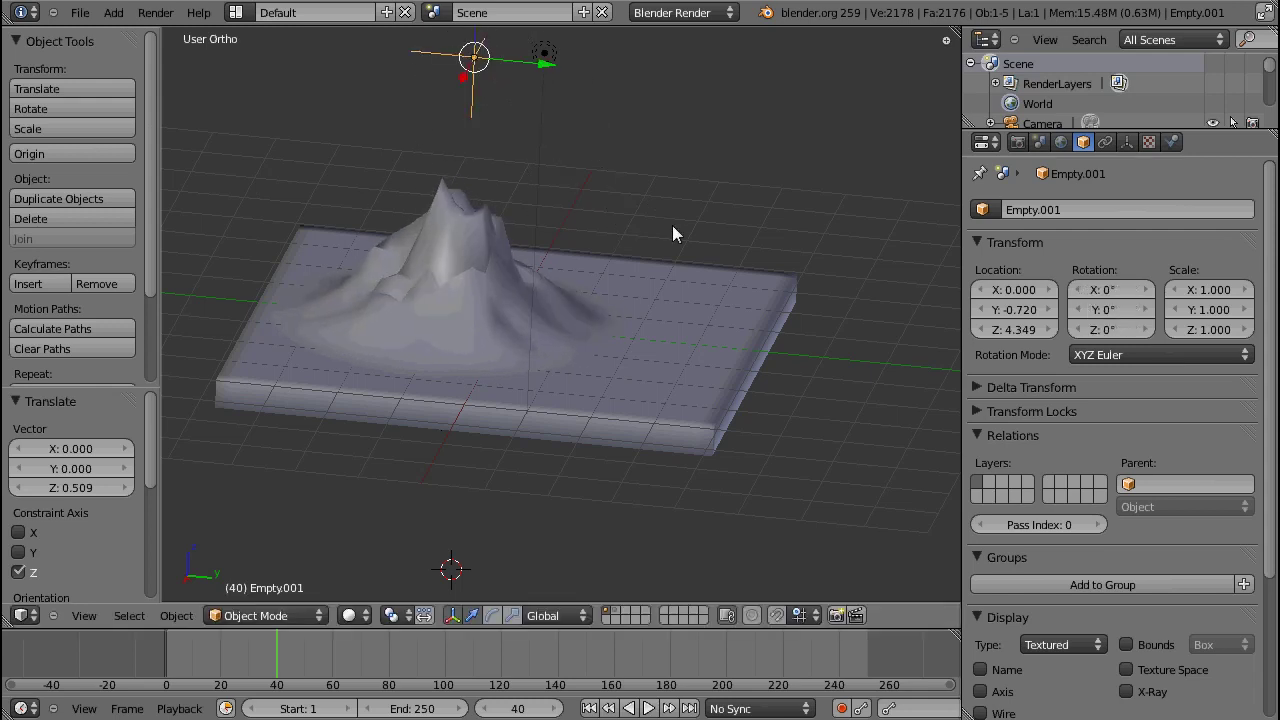
pyautogui.moveTo(560, 401); pyautogui.dragTo(497, 249, button='middle')
pyautogui.rightClick(498, 335)
pyautogui.rightClick(530, 163)
pyautogui.rightClick(589, 141)
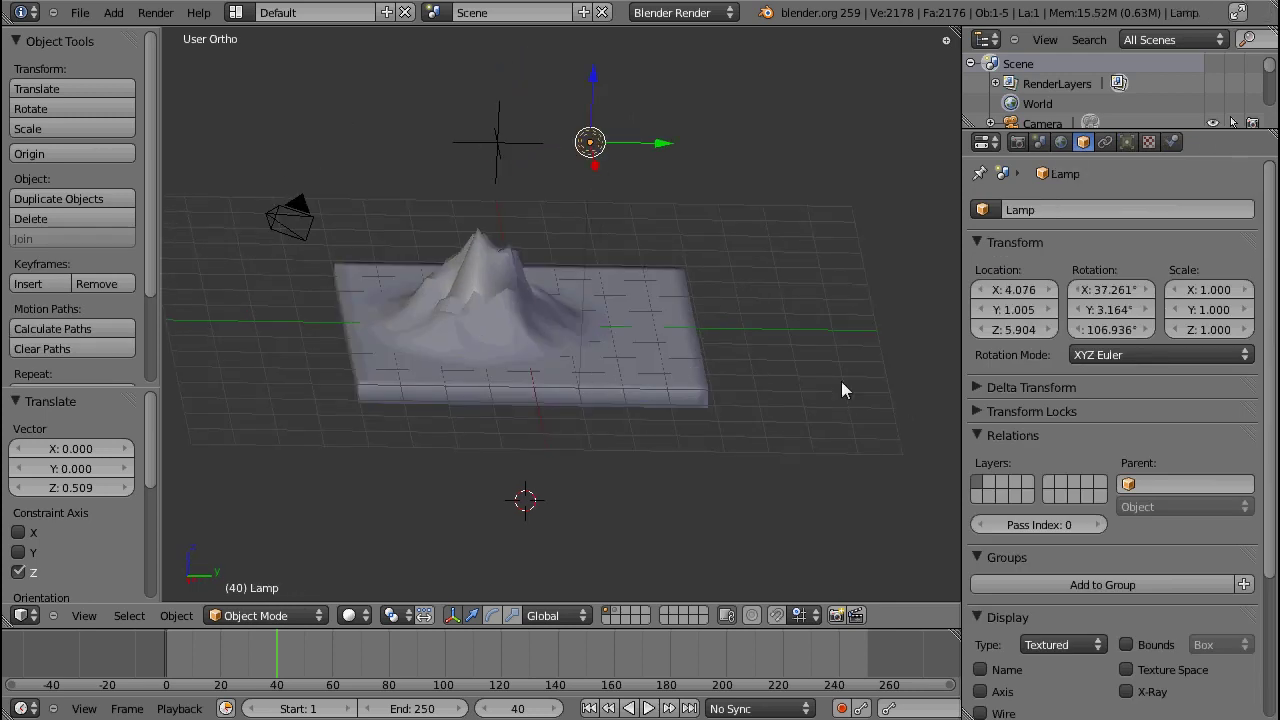
pyautogui.rightClick(714, 389)
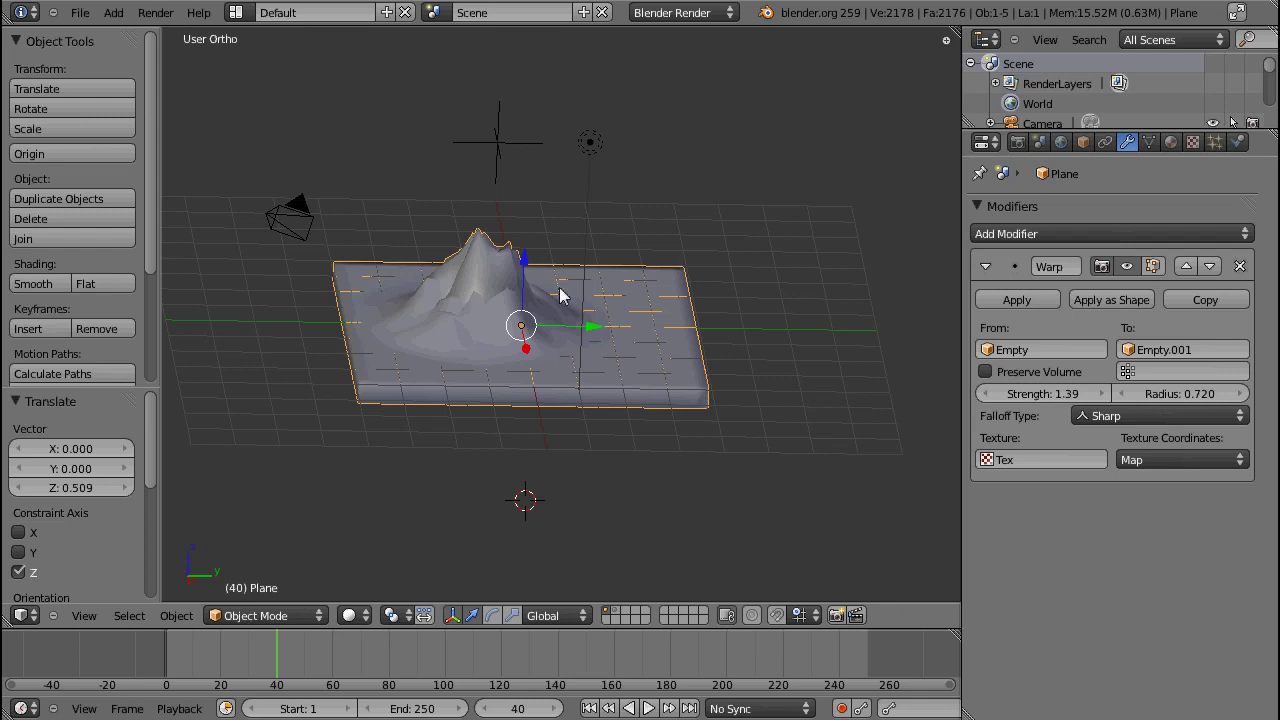
# Try scaling up Empty.001 to see how its size changes the peak
pyautogui.rightClick(505, 141)
pyautogui.moveTo(541, 163); pyautogui.dragTo(611, 320, button='middle')
pyautogui.press('s')
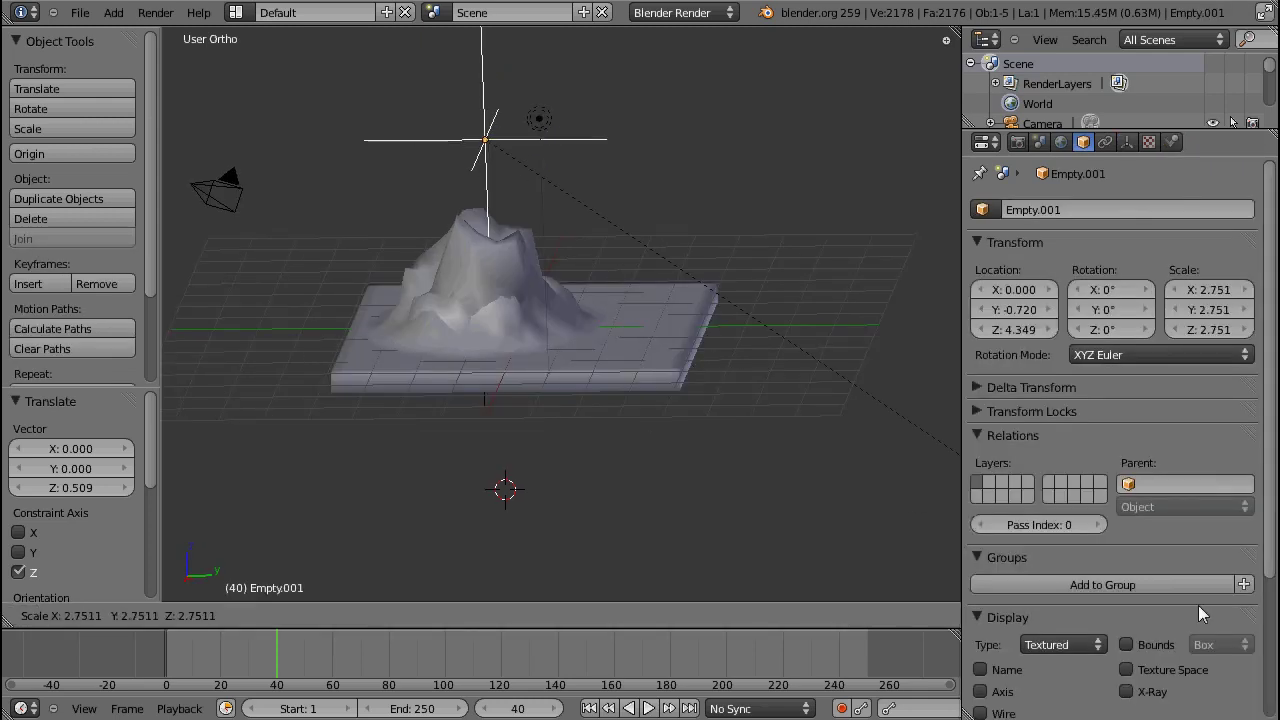
pyautogui.rightClick(550, 325)
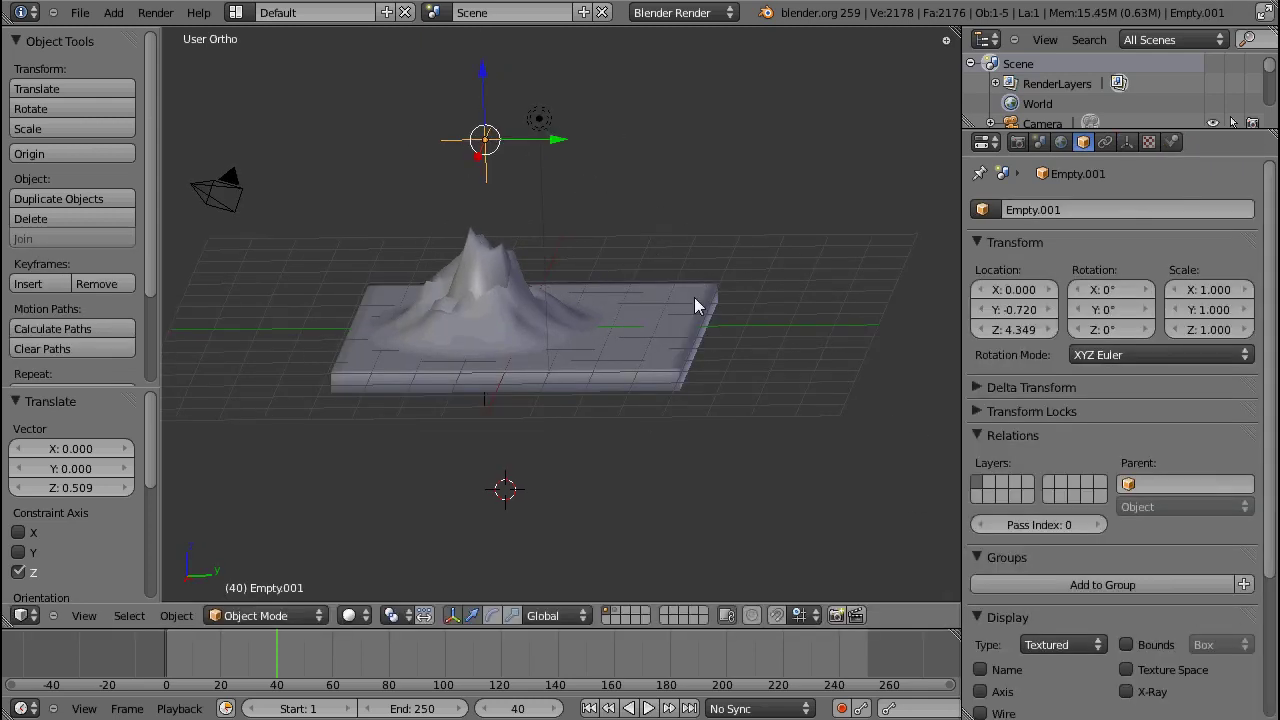
# Scale up Empty below the slab to about 1.67
pyautogui.moveTo(550, 325); pyautogui.dragTo(538, 352, button='middle')
pyautogui.rightClick(531, 382)
pyautogui.press('s')
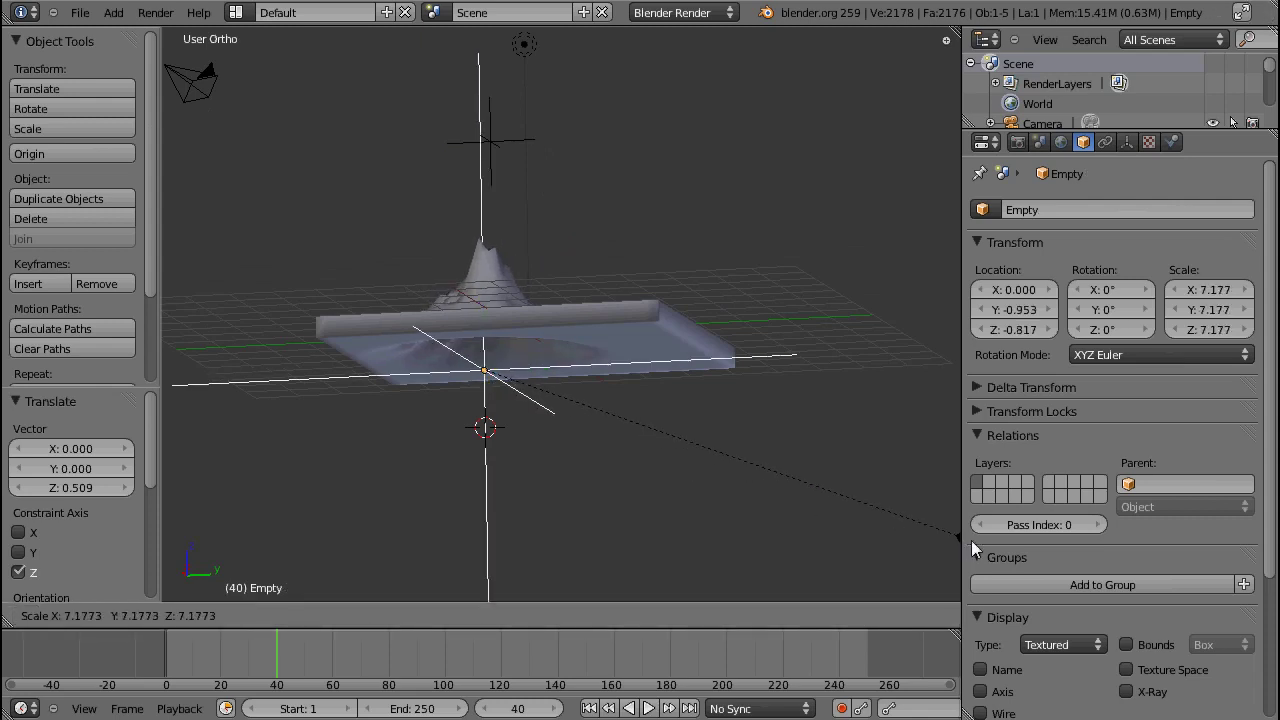
pyautogui.click(595, 416)
# Lower Empty.001 above the peak along Z to about 2.84
pyautogui.moveTo(597, 423); pyautogui.dragTo(586, 320, button='middle')
pyautogui.rightClick(530, 145)
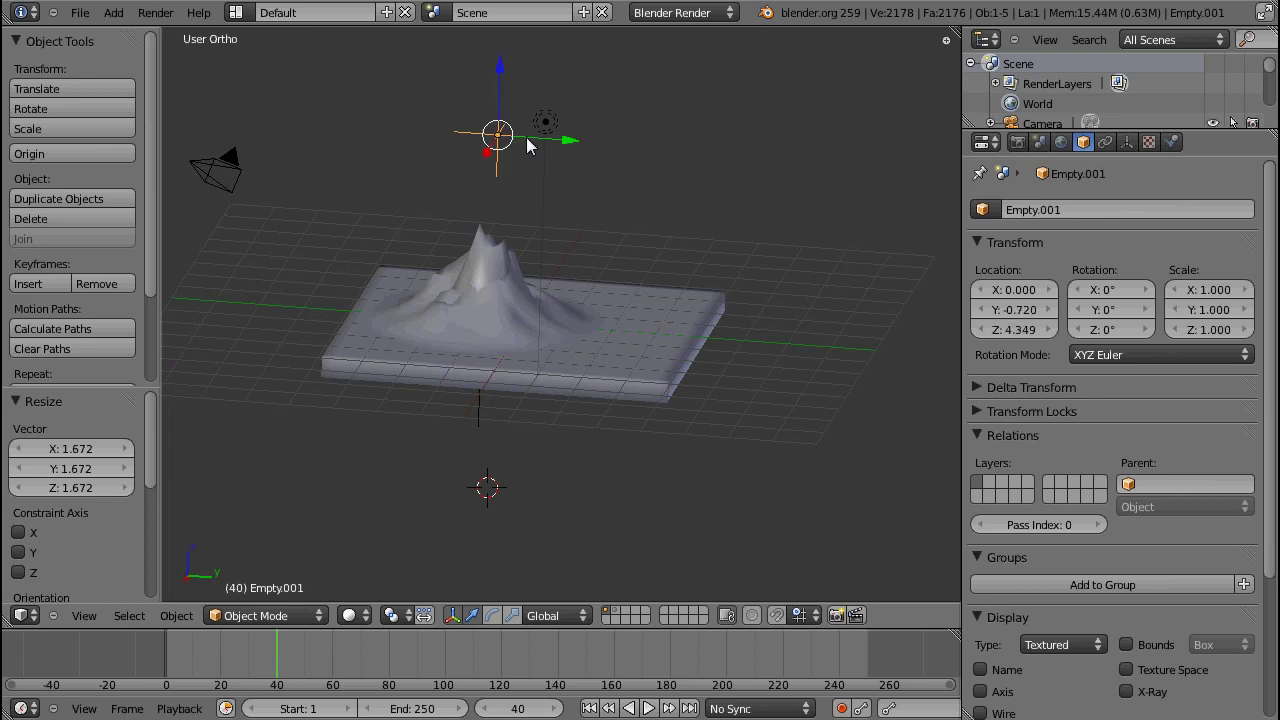
pyautogui.moveTo(503, 91); pyautogui.dragTo(509, 134)
pyautogui.moveTo(595, 205); pyautogui.dragTo(533, 163, button='middle')
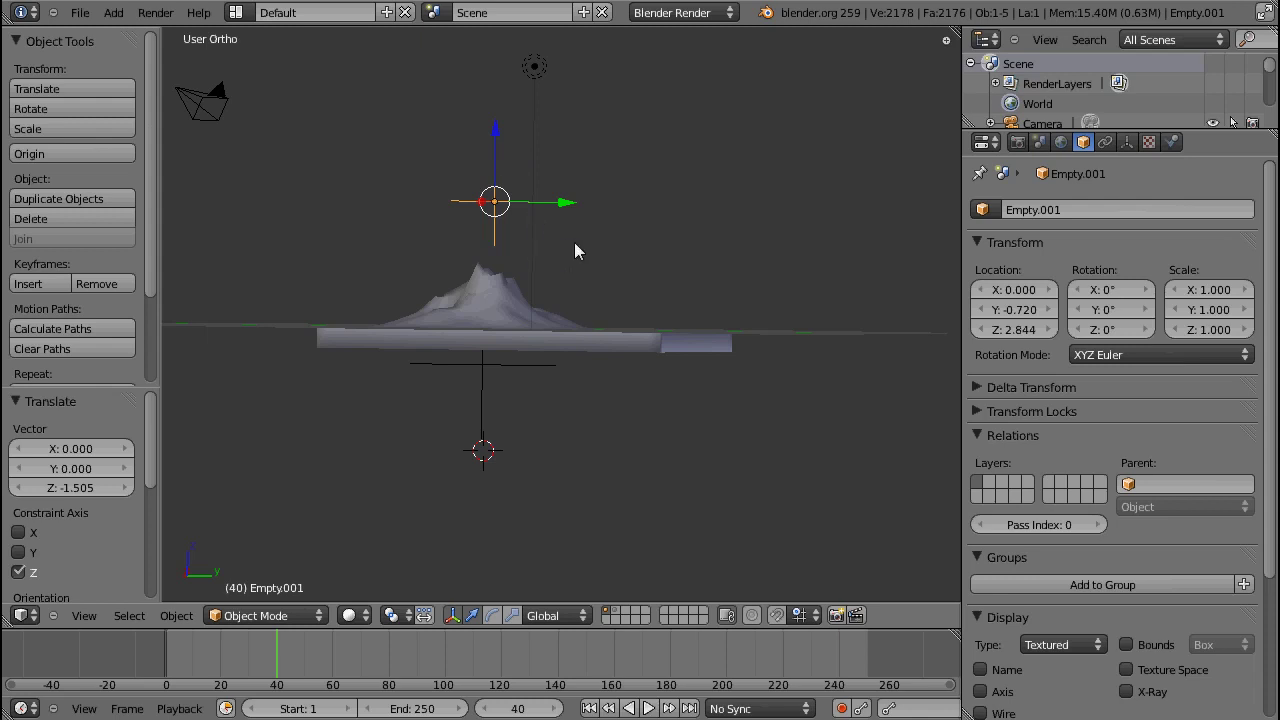
# Try sliding Empty along Y beneath the slab to see how the peak shifts
pyautogui.rightClick(533, 370)
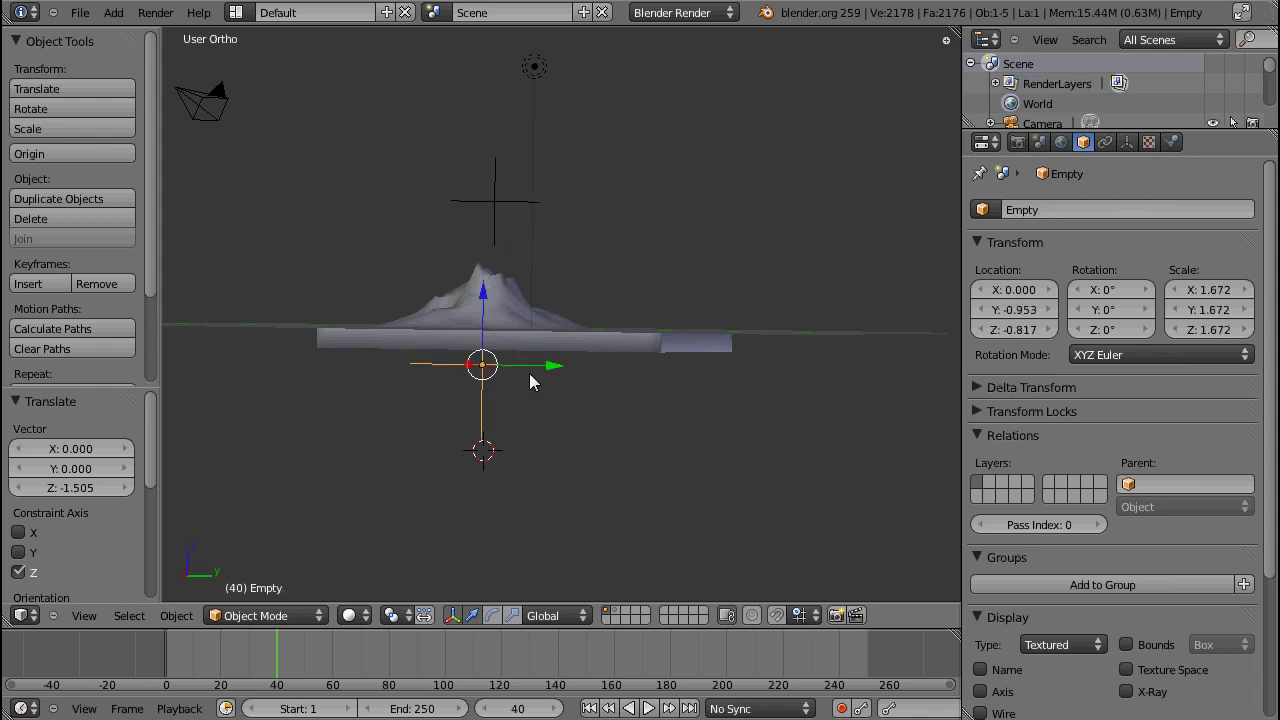
pyautogui.press('g')
pyautogui.press('y')
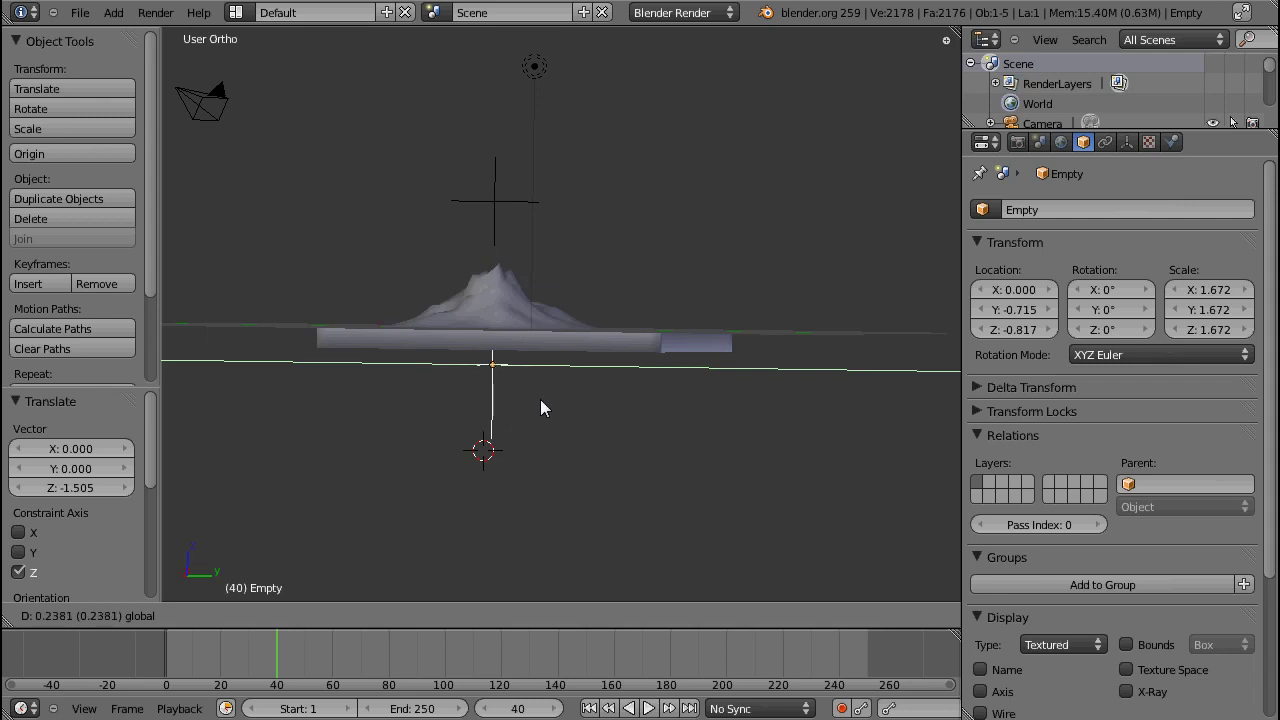
pyautogui.click(476, 370)
# Remove the Tex texture from the plane's Warp modifier
pyautogui.rightClick(494, 310)
pyautogui.moveTo(494, 310); pyautogui.dragTo(521, 397, button='middle')
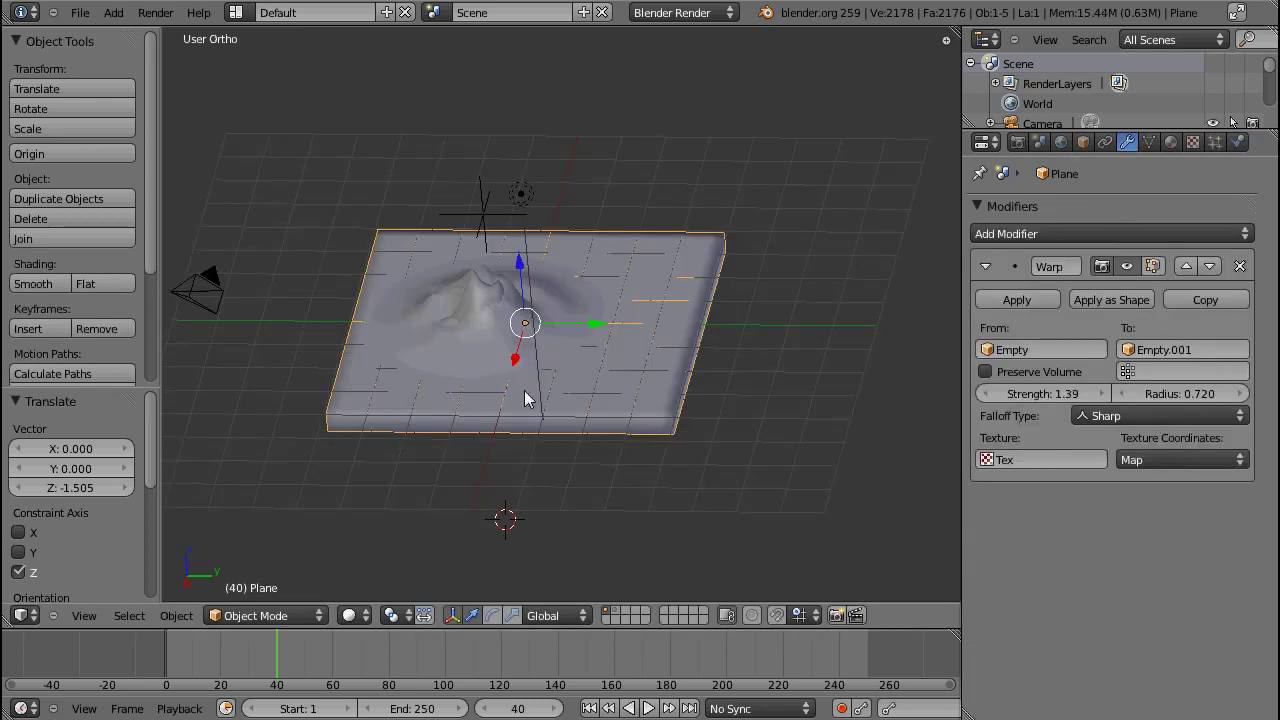
pyautogui.click(1032, 462)
pyautogui.press('Return')
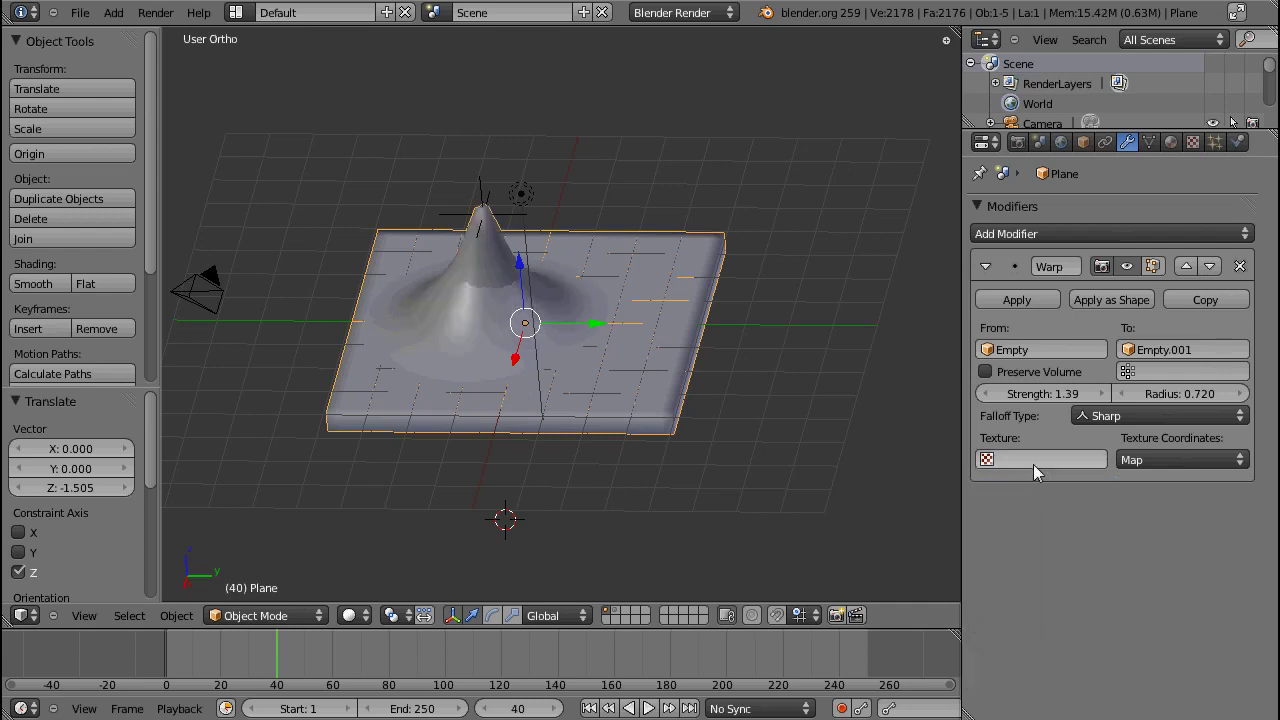
# Clear the scale of Empty.001 and Empty
pyautogui.rightClick(483, 213)
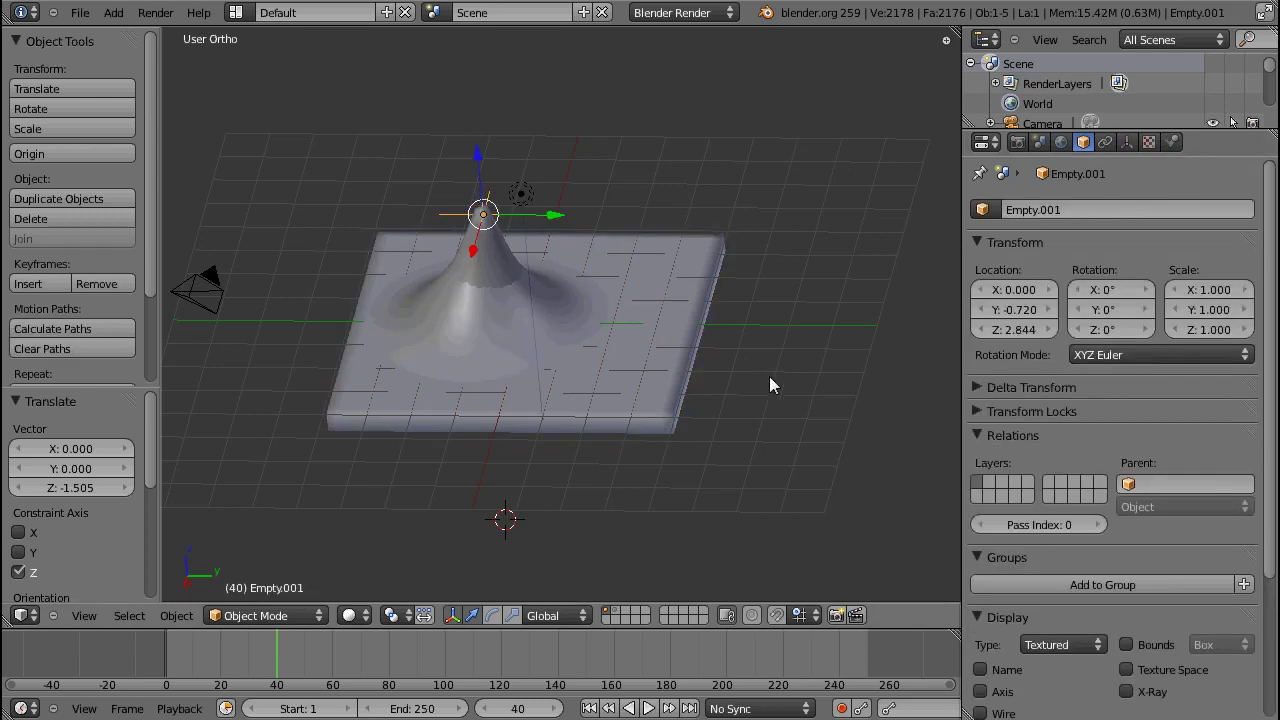
pyautogui.hotkey('alt', 's')
pyautogui.moveTo(509, 466); pyautogui.dragTo(562, 234, button='middle')
pyautogui.rightClick(486, 373)
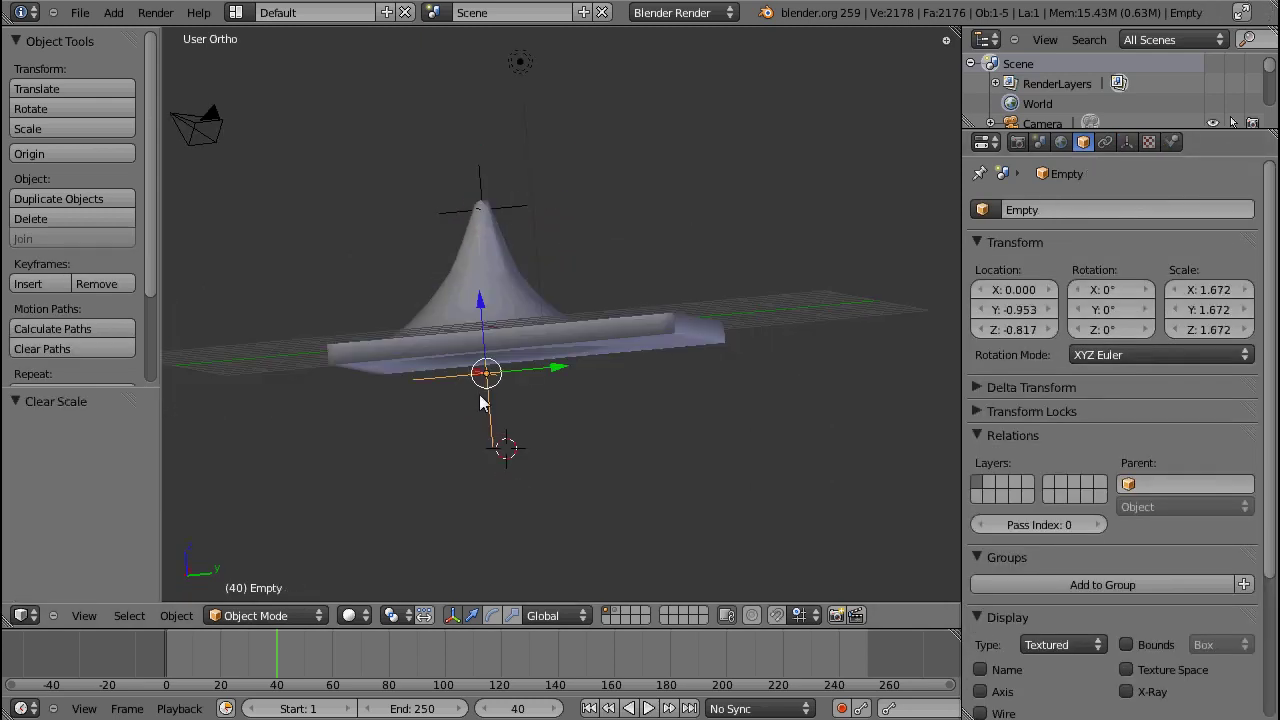
pyautogui.hotkey('alt', 's')
# Reduce the strength of the plane's Warp modifier to 0.32
pyautogui.rightClick(613, 357)
pyautogui.moveTo(1018, 389); pyautogui.dragTo(966, 406)
pyautogui.moveTo(640, 440); pyautogui.dragTo(630, 332, button='middle')
# Try the Sphere falloff on the Warp modifier and set the falloff type to Smooth
pyautogui.click(1186, 416)
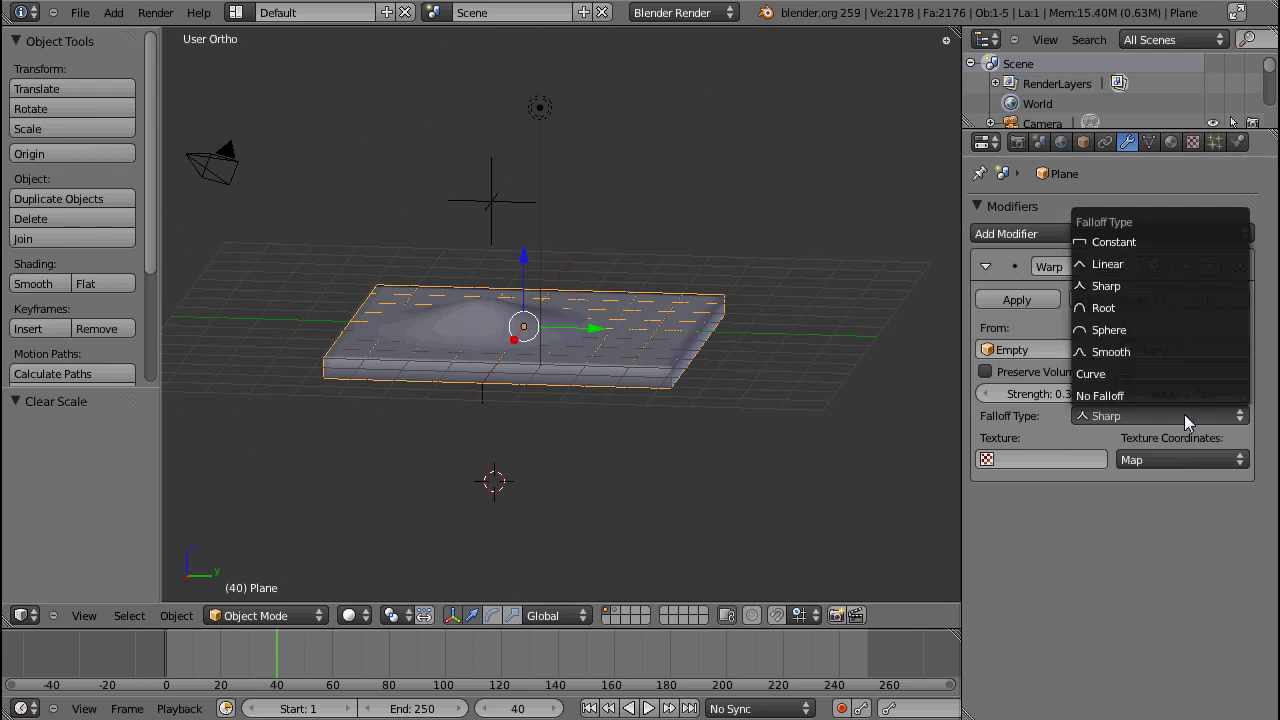
pyautogui.click(1128, 331)
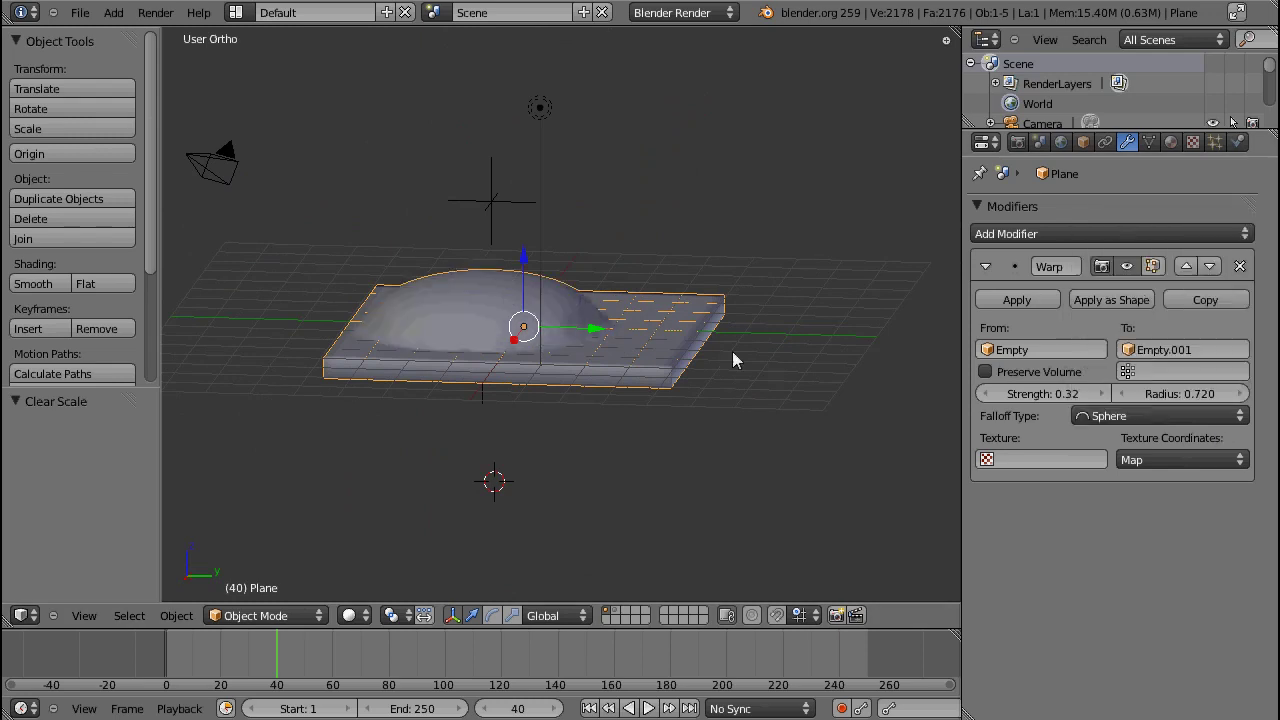
pyautogui.moveTo(734, 357); pyautogui.dragTo(571, 329, button='middle')
pyautogui.click(1166, 414)
pyautogui.click(1139, 351)
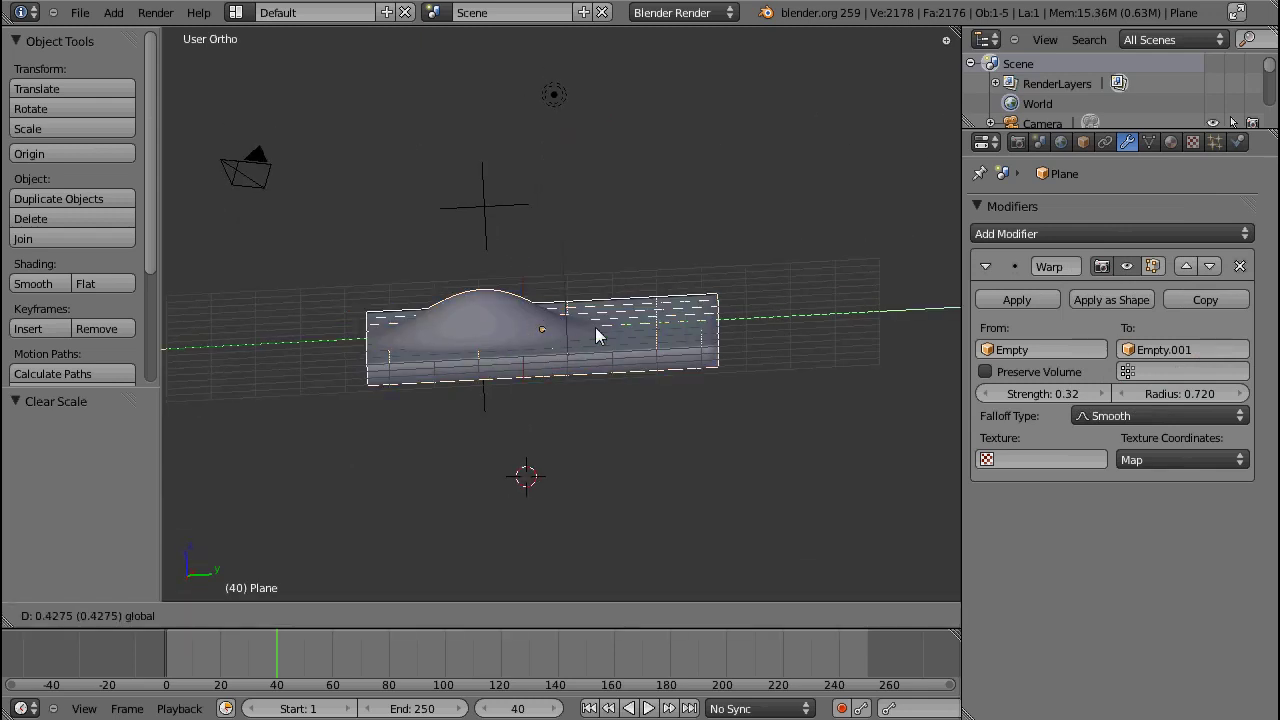
# Slide both empties together along positive Y toward the slab's other end and scale them down to about 0.776
pyautogui.rightClick(510, 214)
pyautogui.keyDown('shift'); pyautogui.rightClick(500, 411); pyautogui.keyUp('shift')
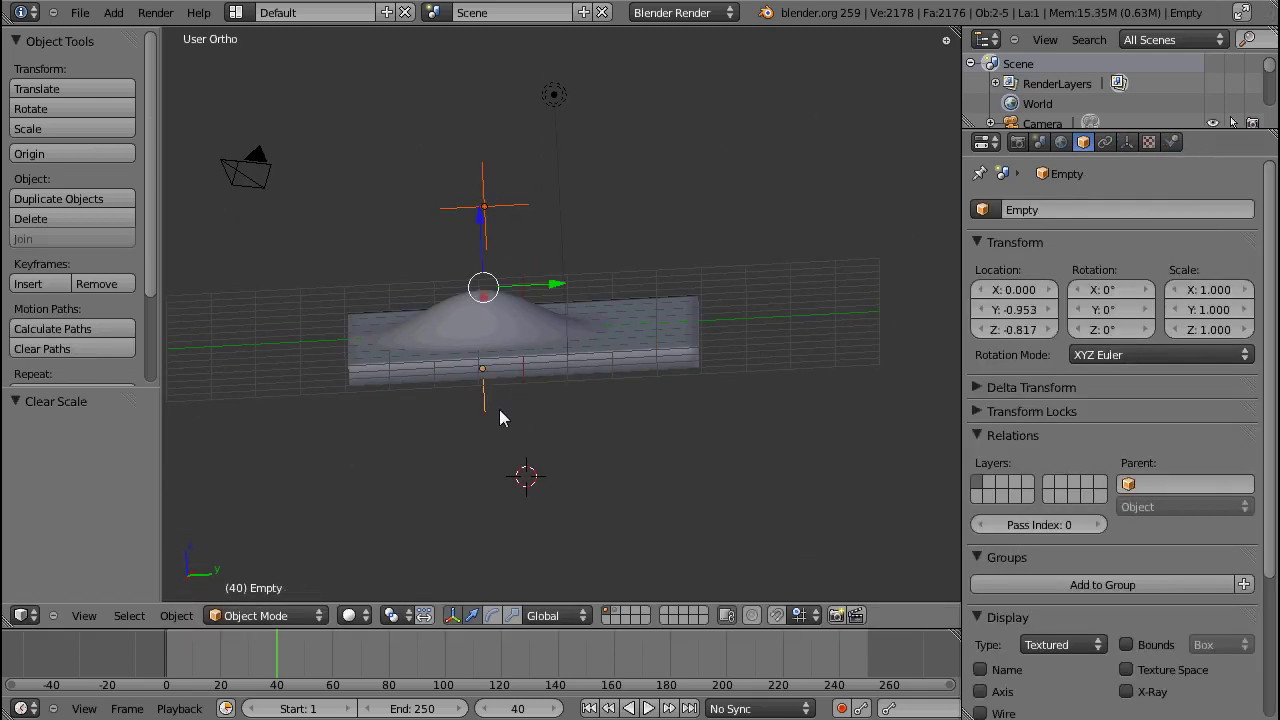
pyautogui.moveTo(543, 293); pyautogui.dragTo(678, 332)
pyautogui.press('s')
pyautogui.click(763, 402)
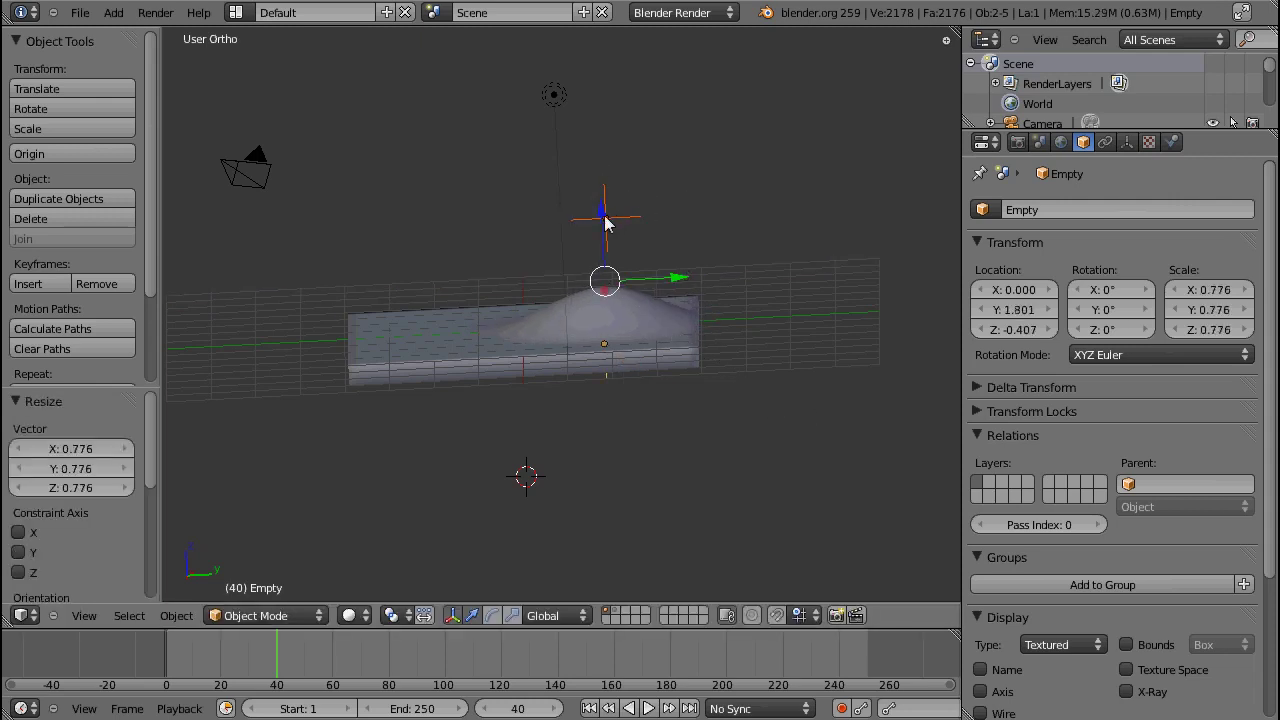
# Lower both empties along Z and move them about -1.86 along Y to the middle of the slab
pyautogui.moveTo(605, 222); pyautogui.dragTo(606, 260)
pyautogui.moveTo(679, 318); pyautogui.dragTo(597, 354)
pyautogui.press('KP_7')
pyautogui.press('g')
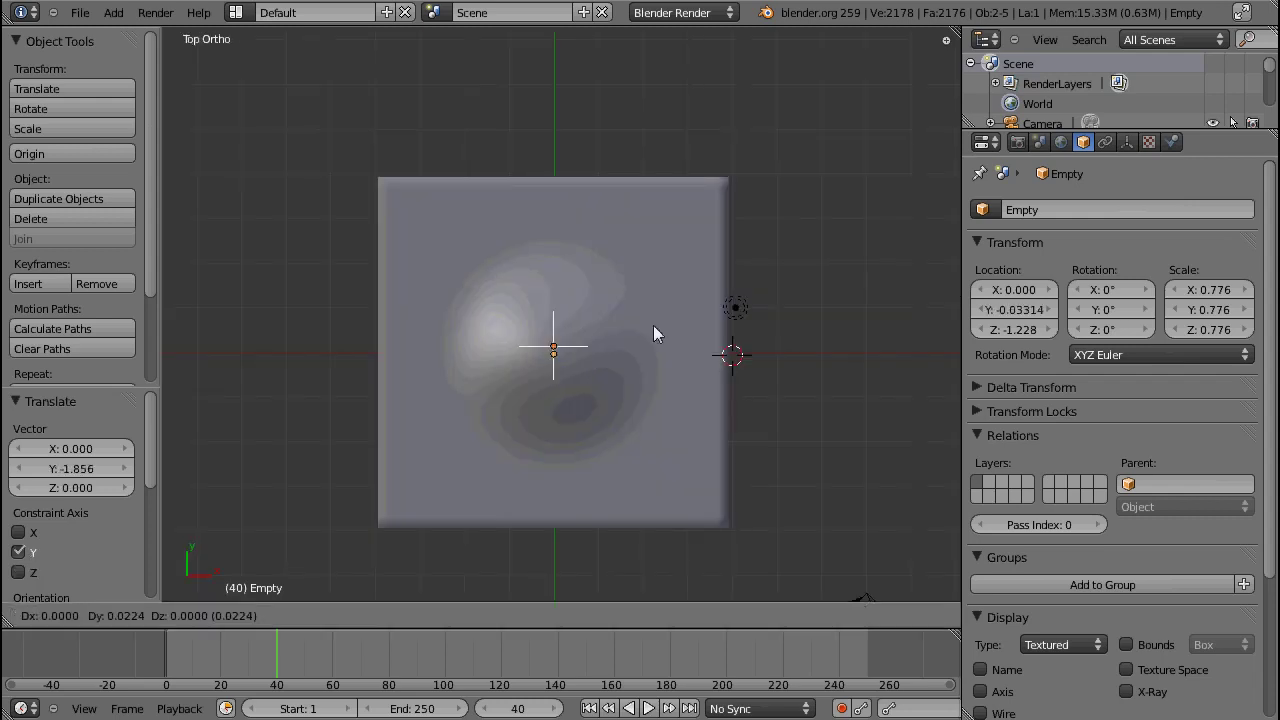
pyautogui.rightClick(686, 371)
# Delete the slab's lower layer of vertices in front view to leave a single flat grid
pyautogui.moveTo(686, 371)
pyautogui.mouseDown(button='middle')
pyautogui.moveTo(514, 449)
pyautogui.moveTo(737, 388)
pyautogui.moveTo(667, 378)
pyautogui.mouseUp(button='middle')
pyautogui.rightClick(667, 378)
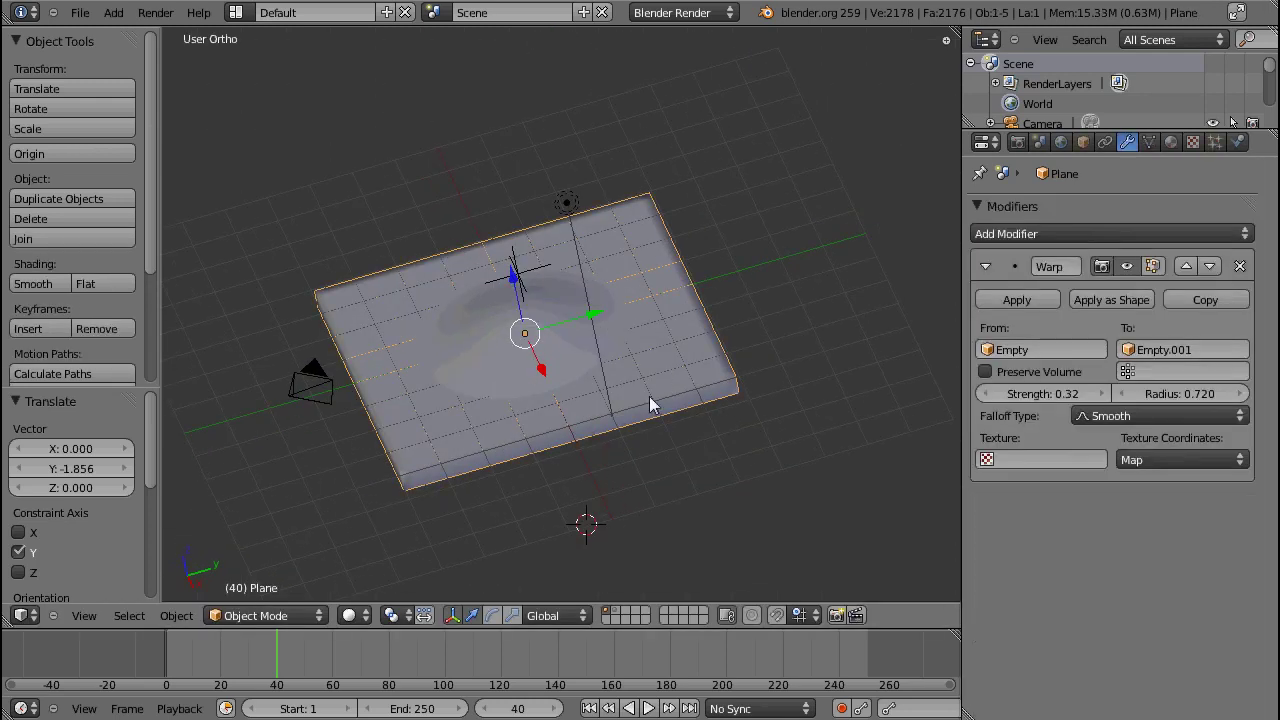
pyautogui.press('KP_1')
pyautogui.press('Tab')
pyautogui.press('a')
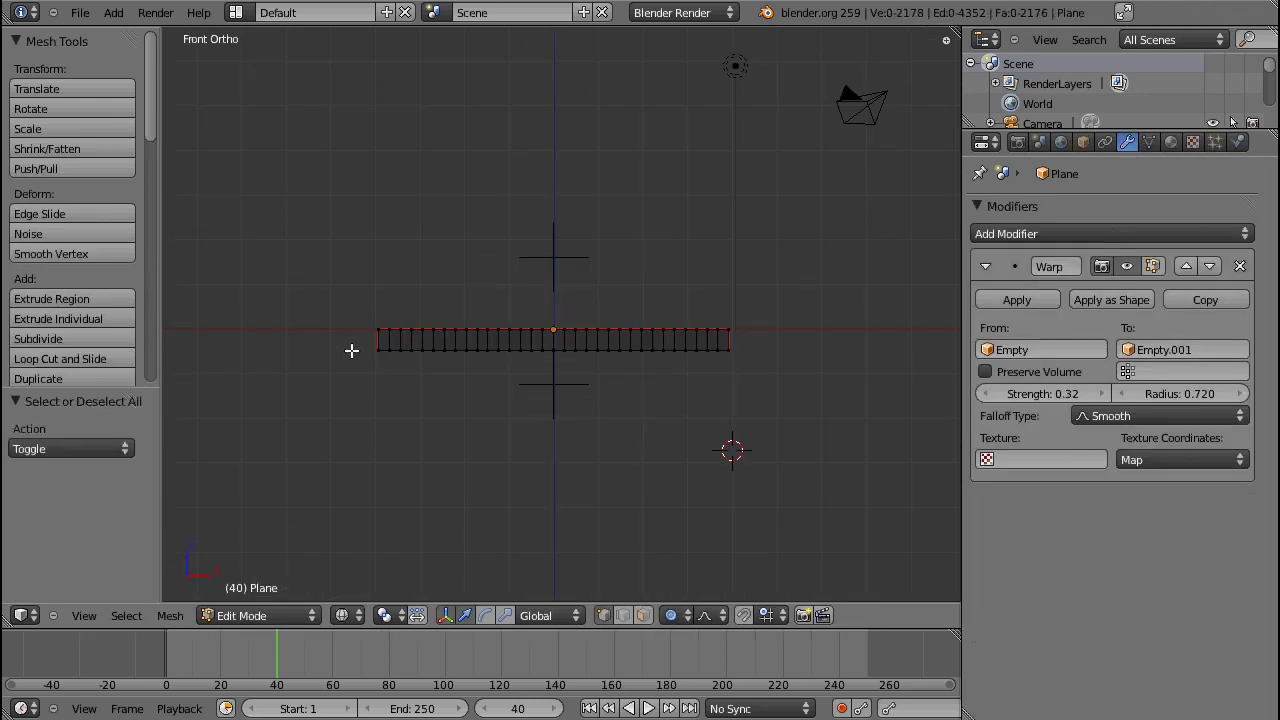
pyautogui.press('b')
pyautogui.moveTo(372, 328); pyautogui.dragTo(935, 434)
pyautogui.press('x')
pyautogui.press('a')
pyautogui.press('b')
pyautogui.moveTo(336, 341); pyautogui.dragTo(771, 450)
pyautogui.press('x')
pyautogui.click(700, 451)
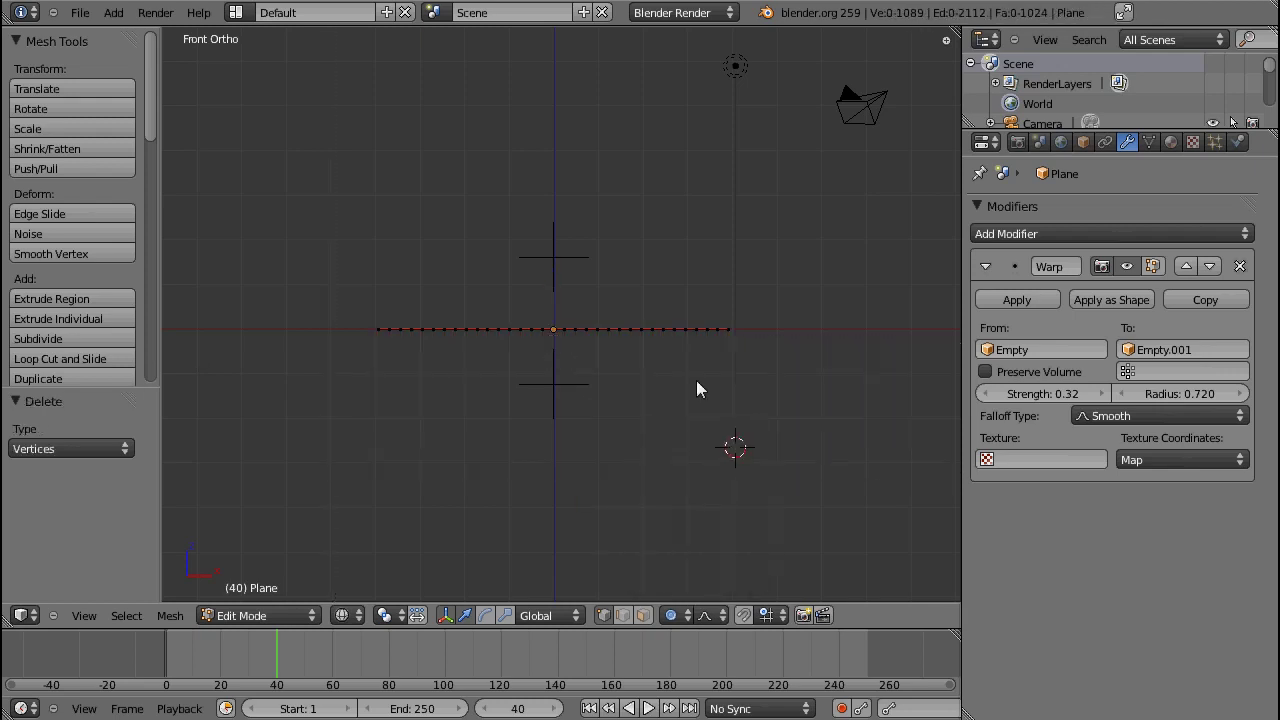
# Select all vertices of the flat grid and try bending them with the Warp tool from an angled view
pyautogui.press('Tab')
pyautogui.moveTo(697, 390); pyautogui.dragTo(653, 346, button='middle')
pyautogui.press('Tab')
pyautogui.press('a')
pyautogui.press('space')
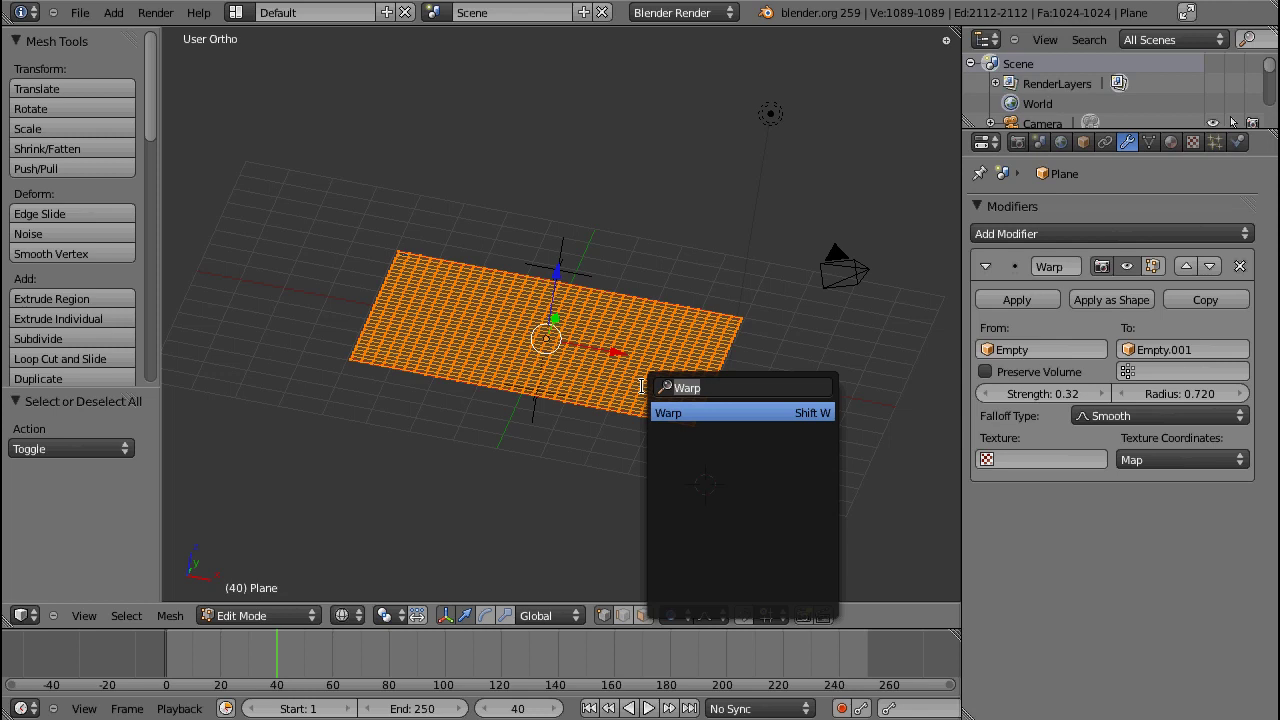
pyautogui.click(674, 414)
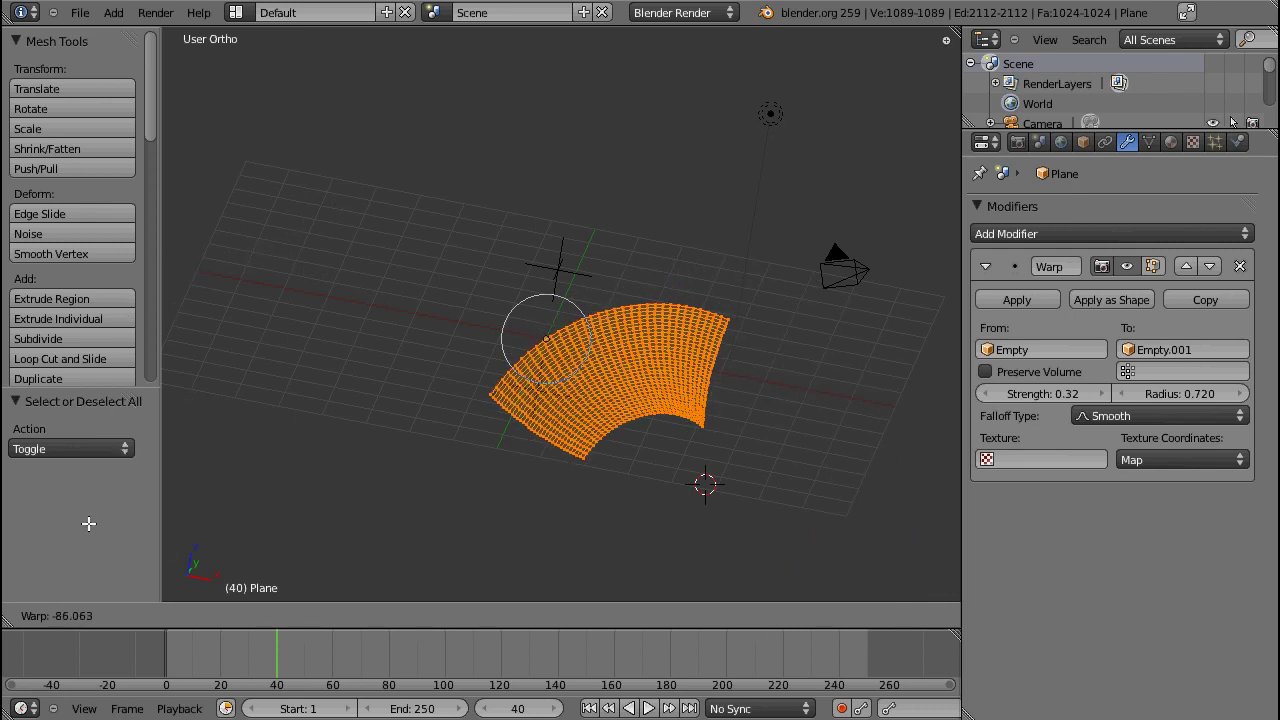
pyautogui.press('Escape')
pyautogui.press('Tab')
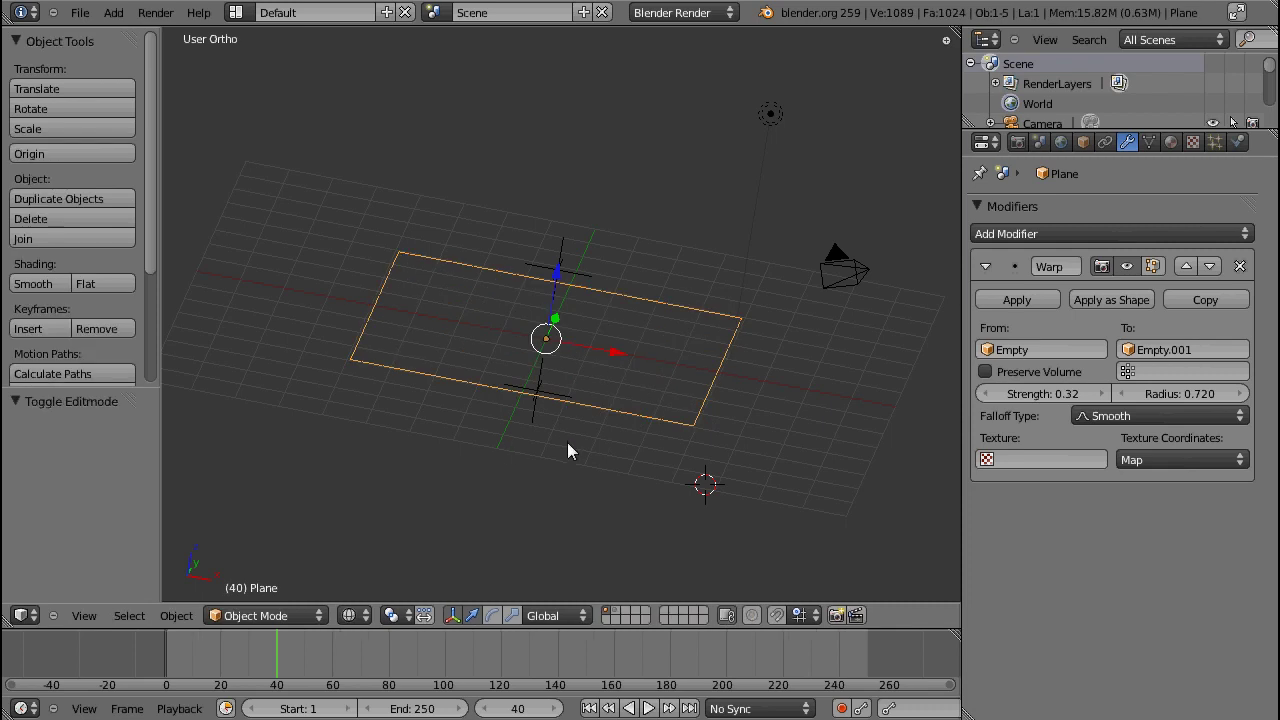
# Warp the flat grid by 360° around the 3D cursor in front view to close it into a cylinder
pyautogui.press('KP_1')
pyautogui.press('Tab')
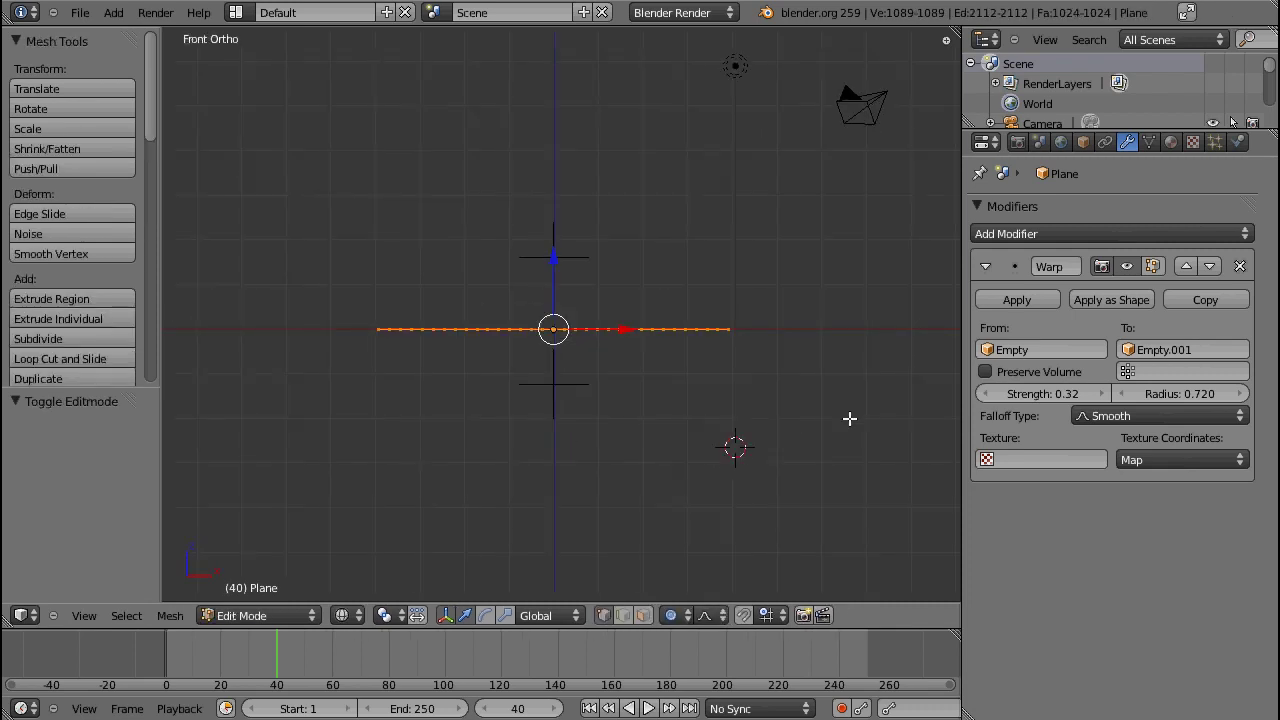
pyautogui.press('space')
pyautogui.press('Return')
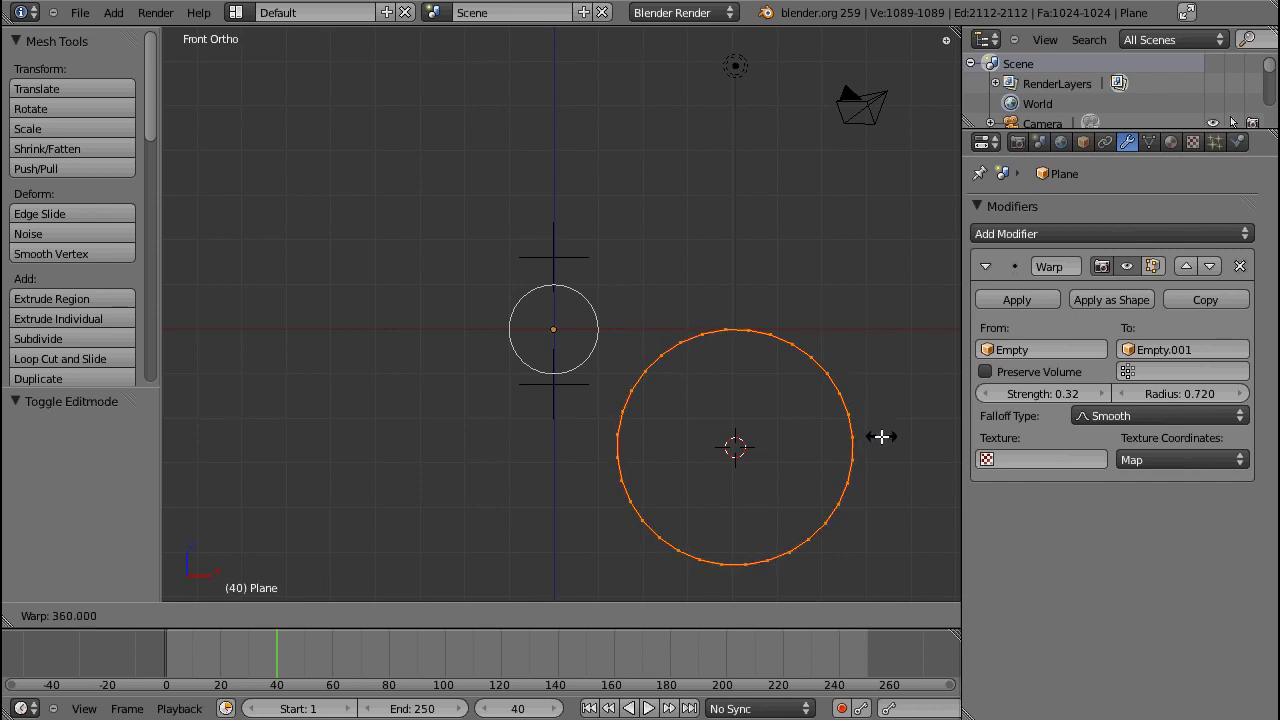
pyautogui.click(881, 436)
# Warp the cylinder by about 180° around the 3D cursor in right view to form a sphere
pyautogui.moveTo(881, 436); pyautogui.dragTo(638, 416, button='middle')
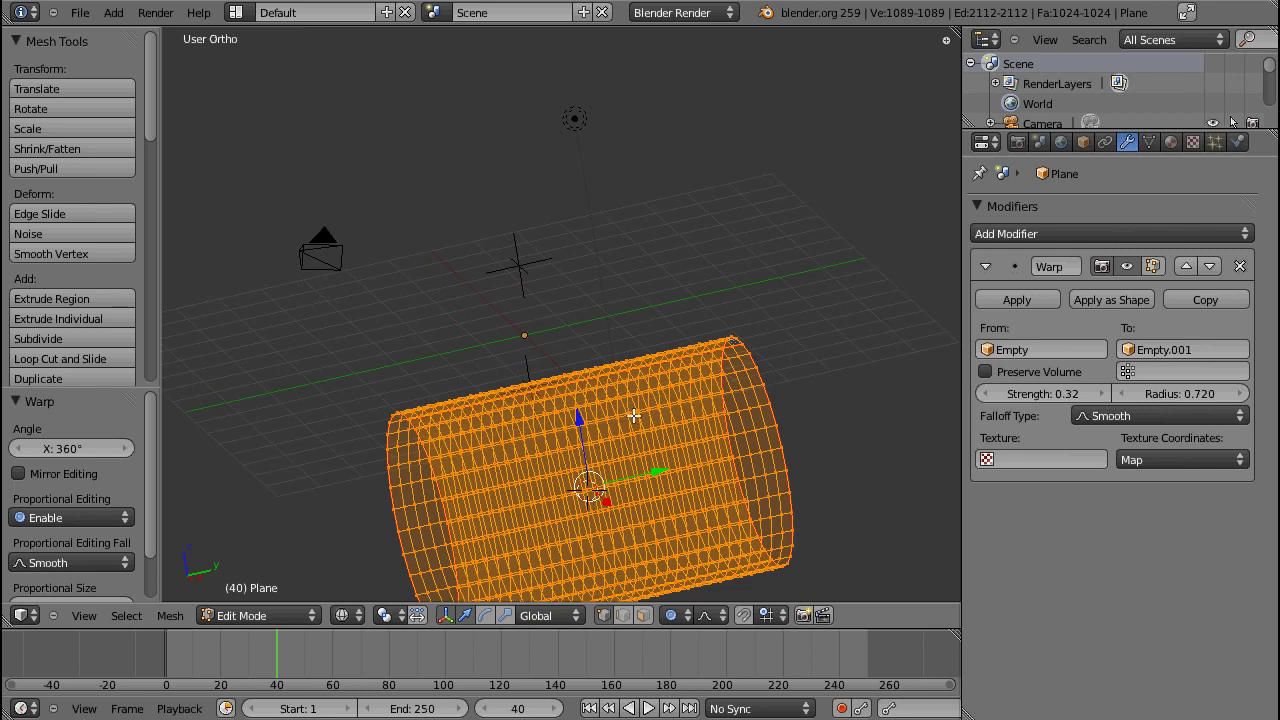
pyautogui.press('KP_3')
pyautogui.press('space')
pyautogui.press('Return')
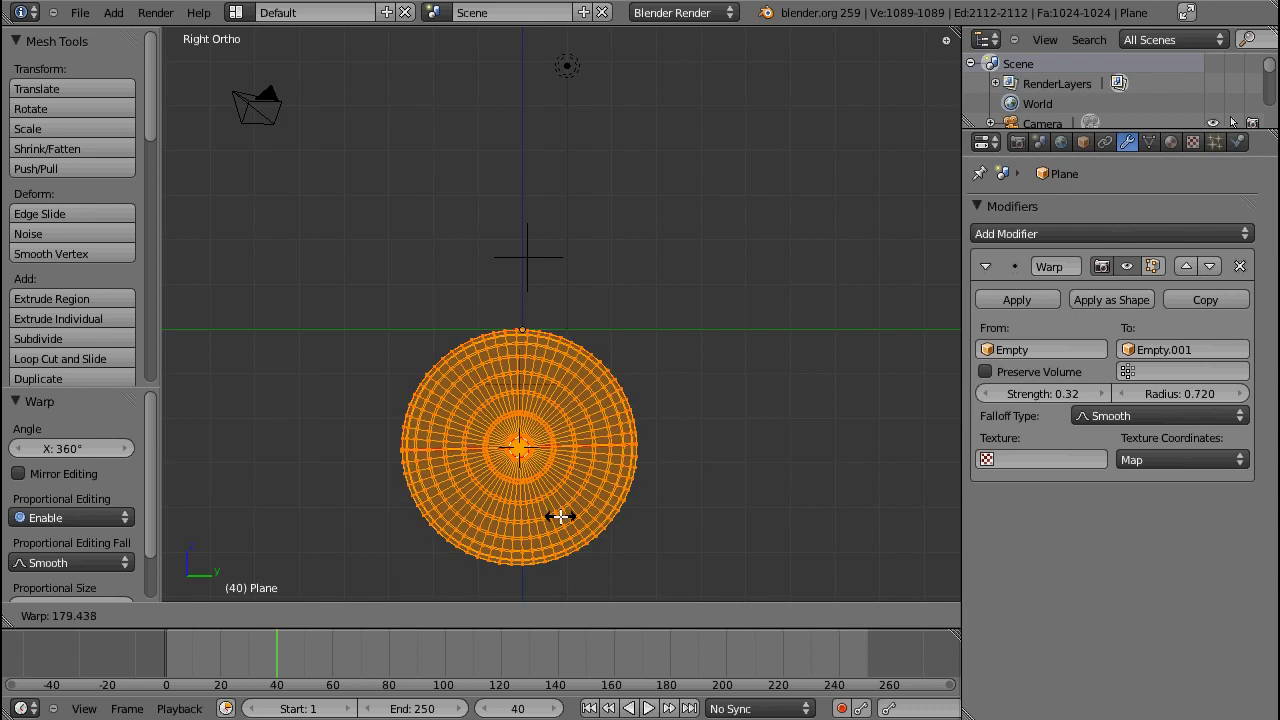
pyautogui.click(560, 519)
# Return the sphere to Object Mode and display it with solid shading
pyautogui.press('Tab')
pyautogui.moveTo(443, 349)
pyautogui.mouseDown(button='middle')
pyautogui.moveTo(657, 340)
pyautogui.moveTo(708, 209)
pyautogui.moveTo(763, 416)
pyautogui.moveTo(833, 459)
pyautogui.moveTo(712, 353)
pyautogui.moveTo(615, 312)
pyautogui.moveTo(422, 288)
pyautogui.moveTo(557, 440)
pyautogui.moveTo(706, 478)
pyautogui.moveTo(775, 462)
pyautogui.moveTo(751, 420)
pyautogui.mouseUp(button='middle')
pyautogui.press('z')
pyautogui.press('Tab')
pyautogui.press('Tab')
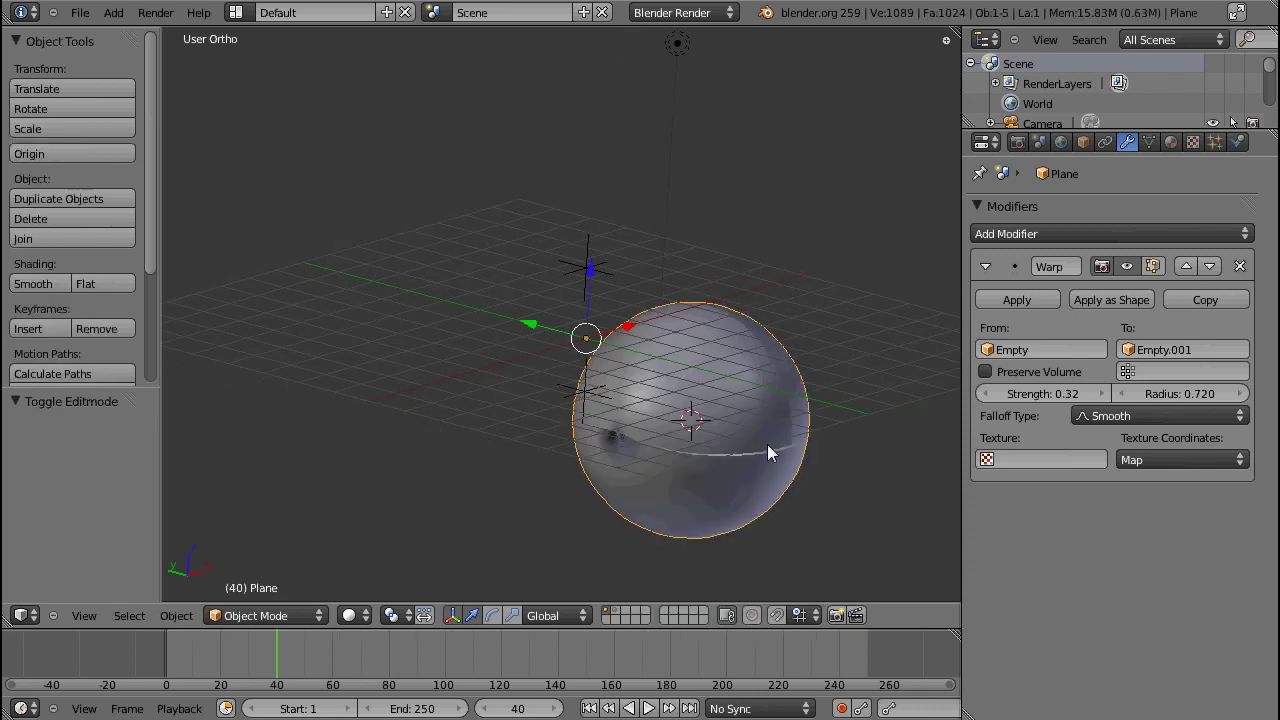